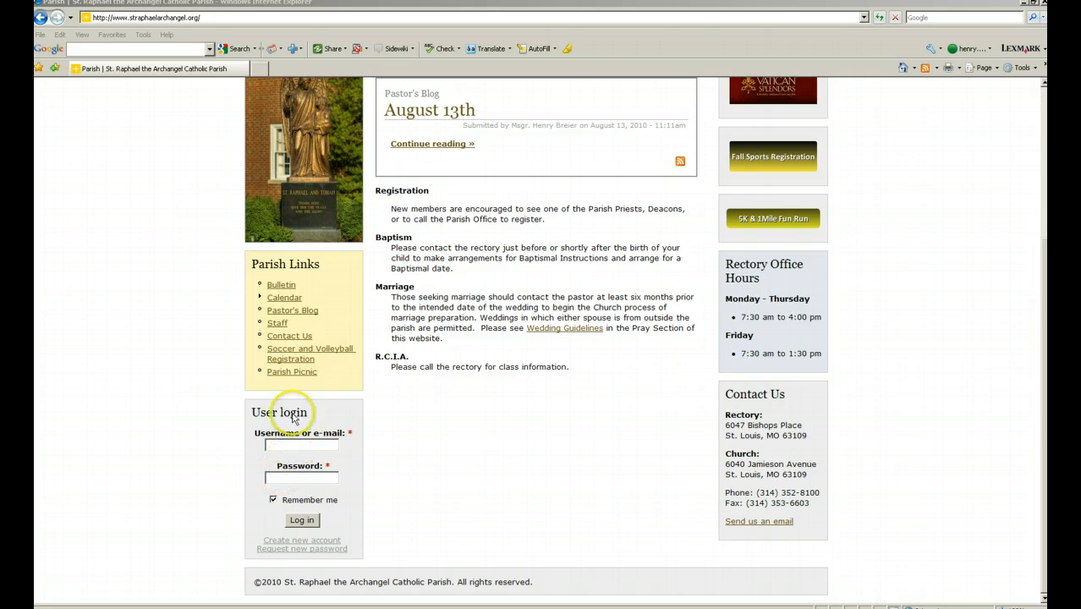
Log in to the St. Raphael site by entering the teacher's username and password.
click(220, 16)
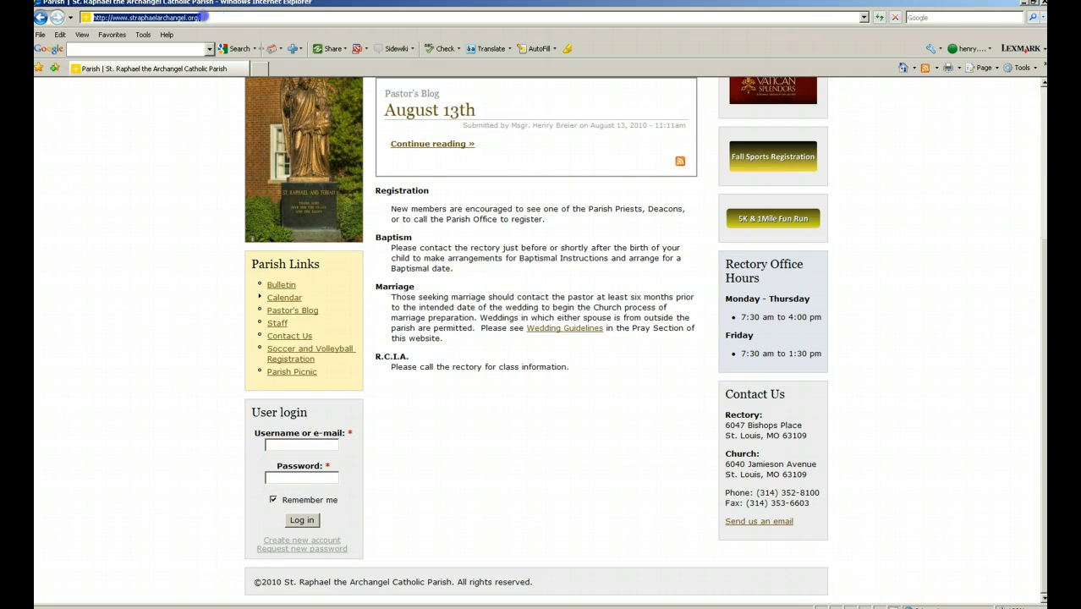
click(300, 446)
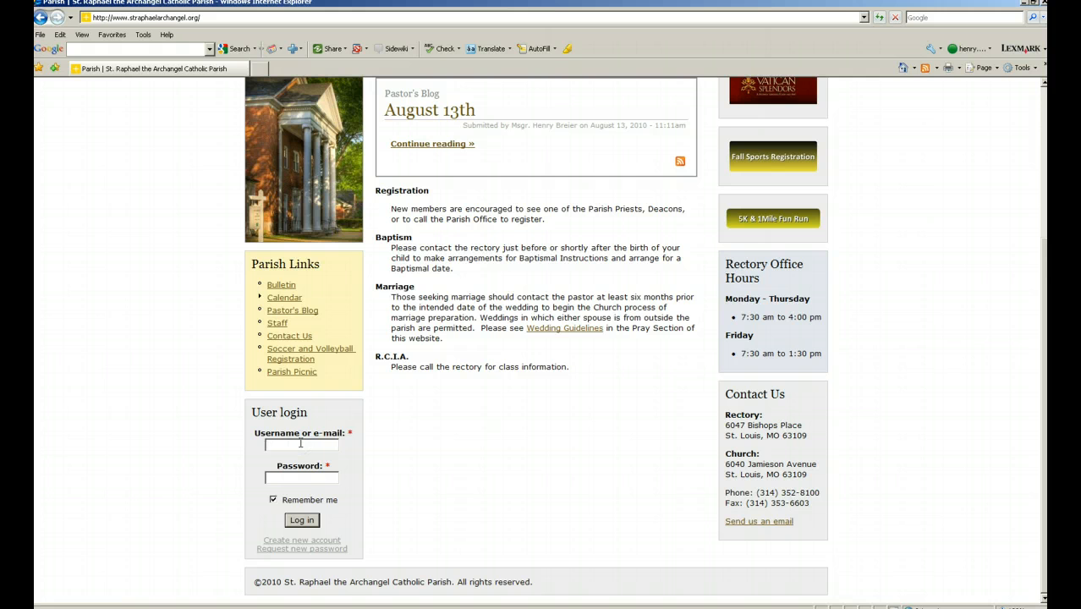
key(Tab)
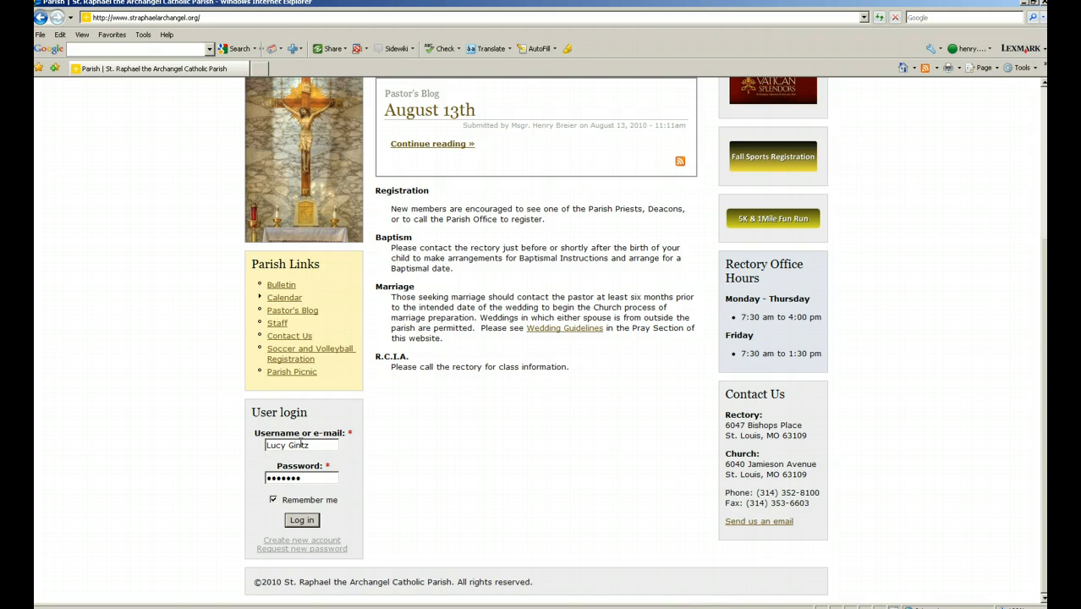
click(310, 522)
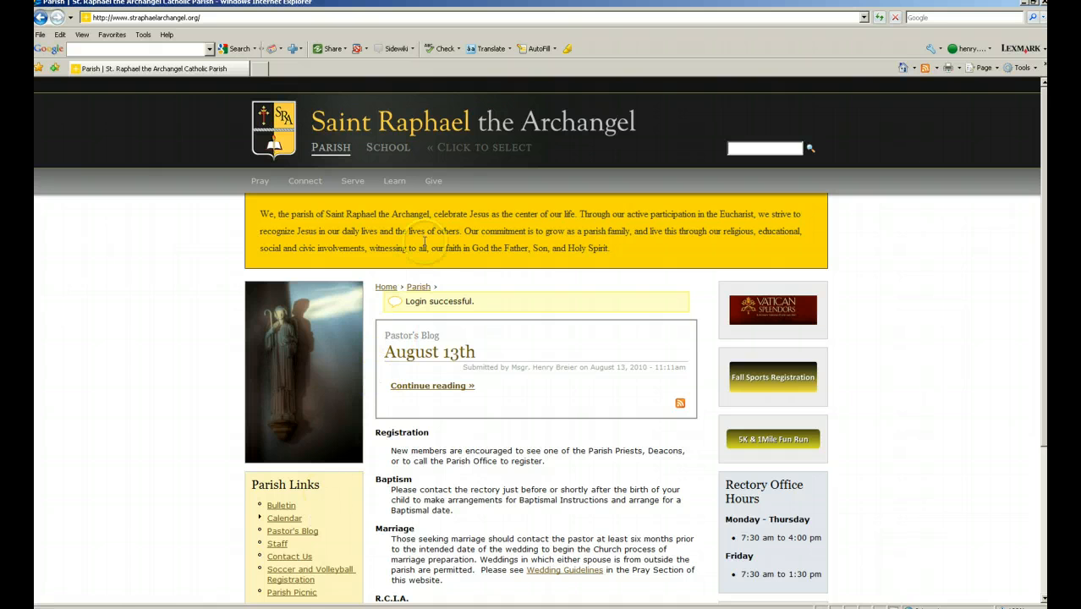
Go through School > Academics > 2nd Grade and start a new story in the 2nd Grade group.
click(397, 149)
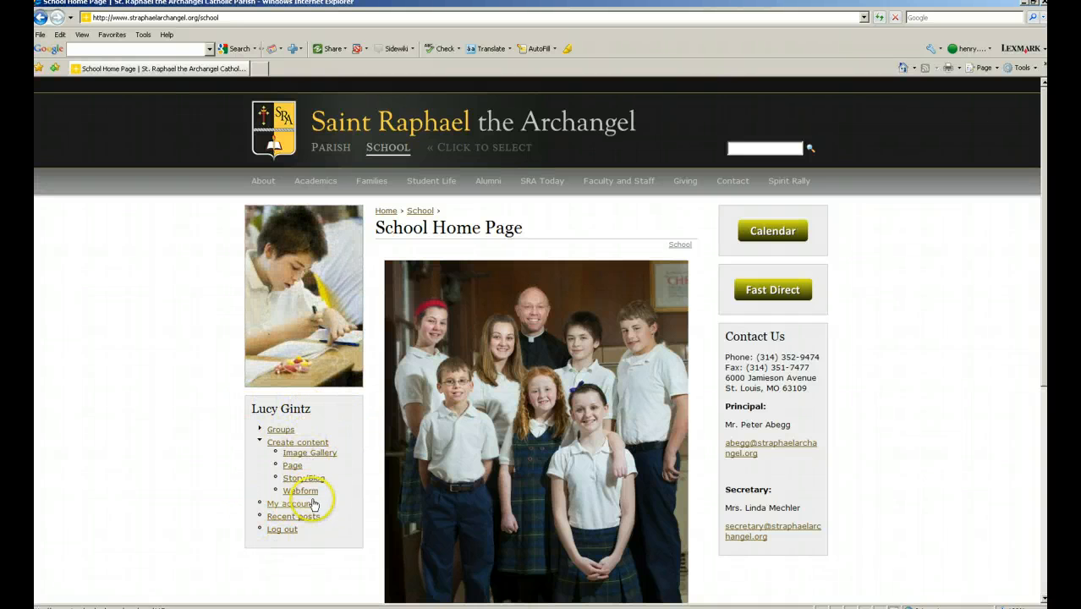
click(330, 187)
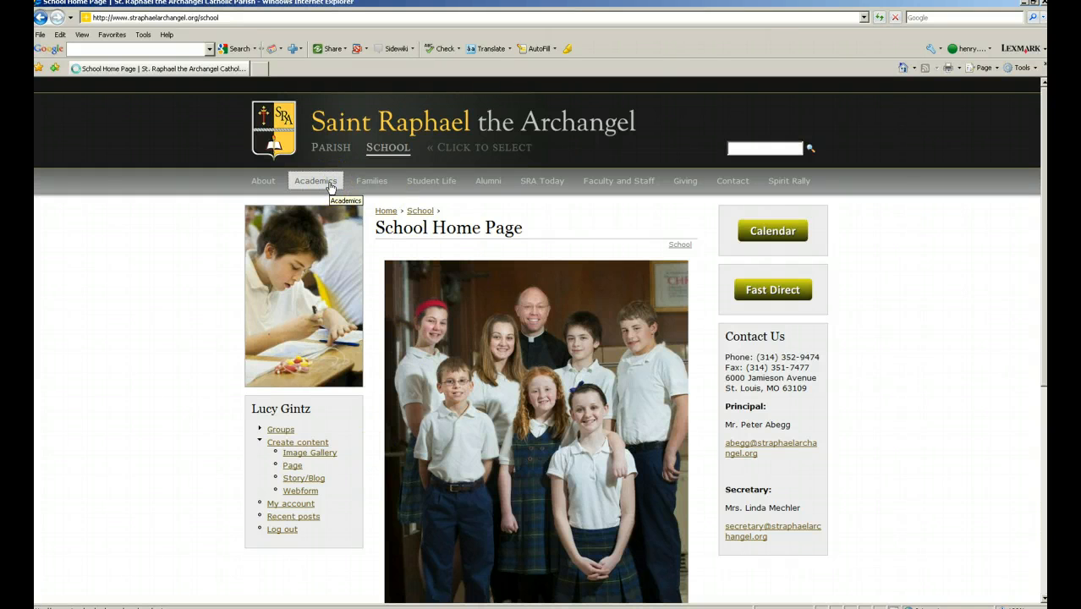
click(306, 243)
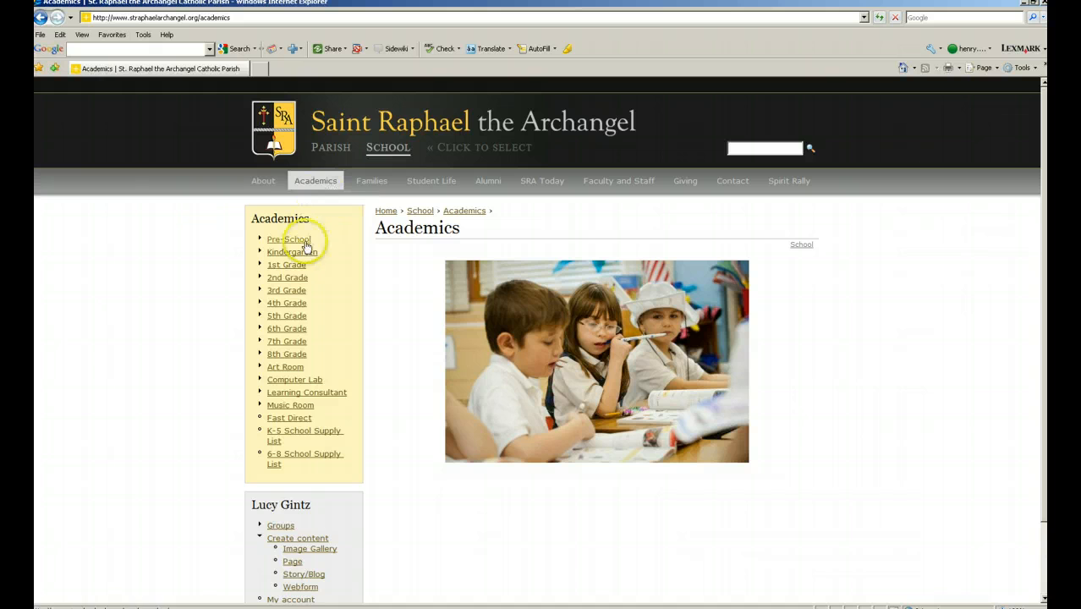
click(286, 279)
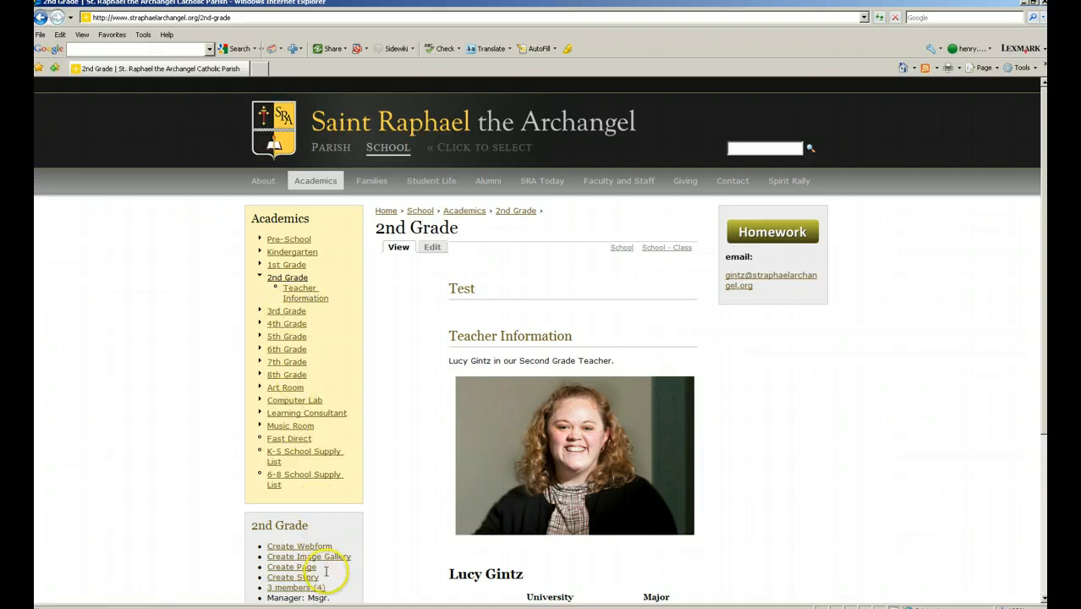
scroll(337, 564, down, 1)
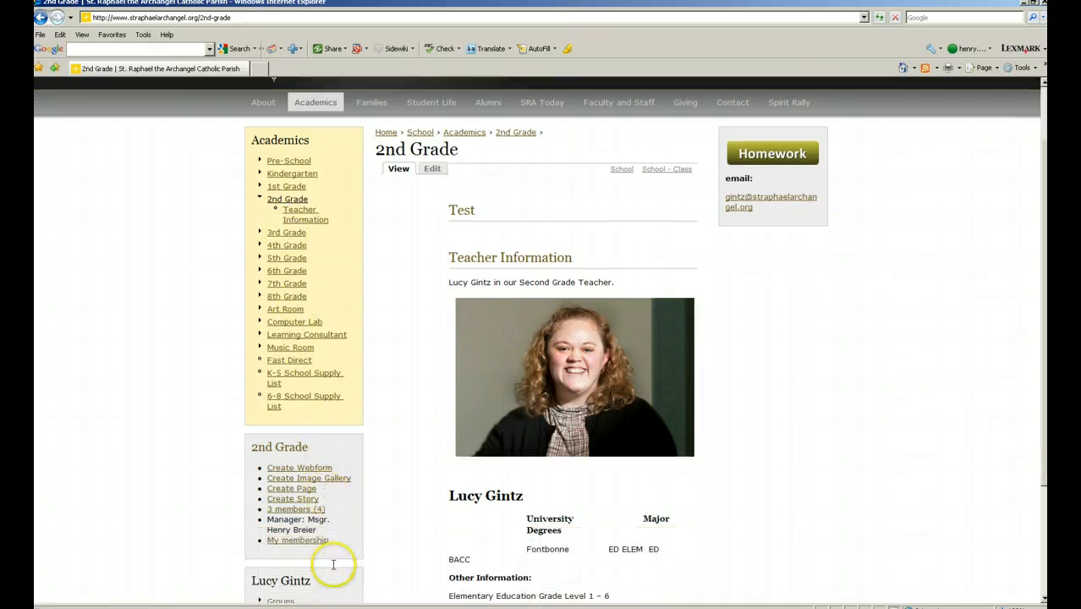
click(302, 501)
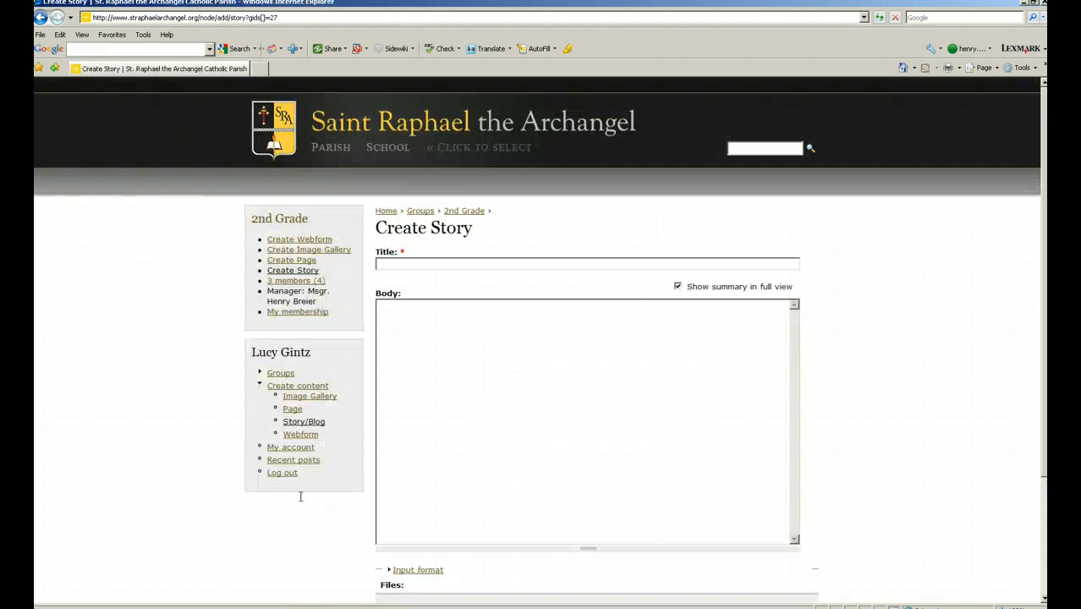
Enter the title 'New Story for the Second Grade' and body 'Text goes here.', then expand input format options.
scroll(461, 366, down, 1)
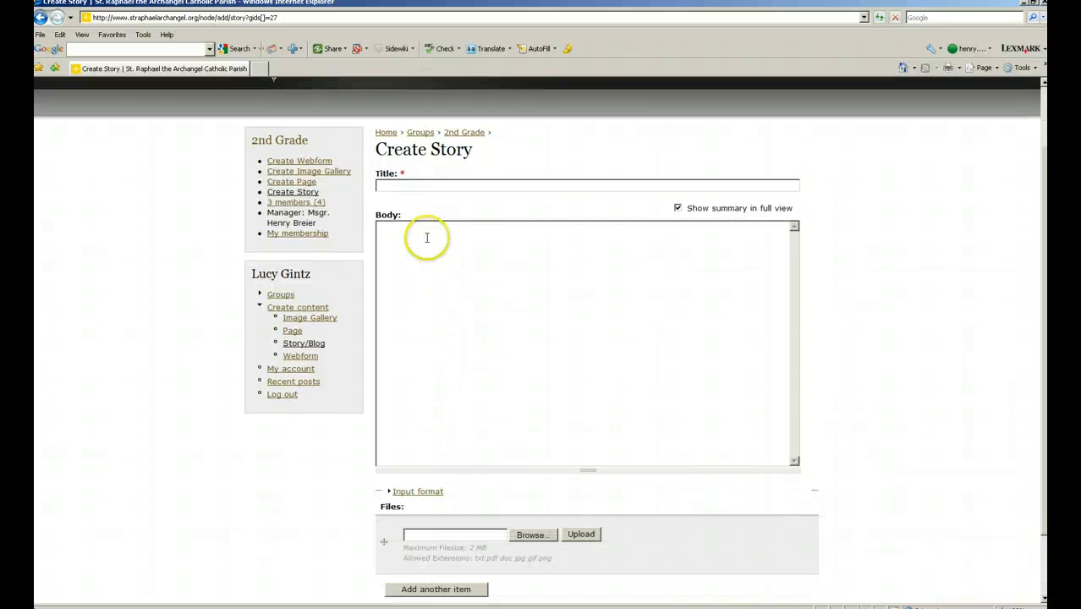
click(418, 185)
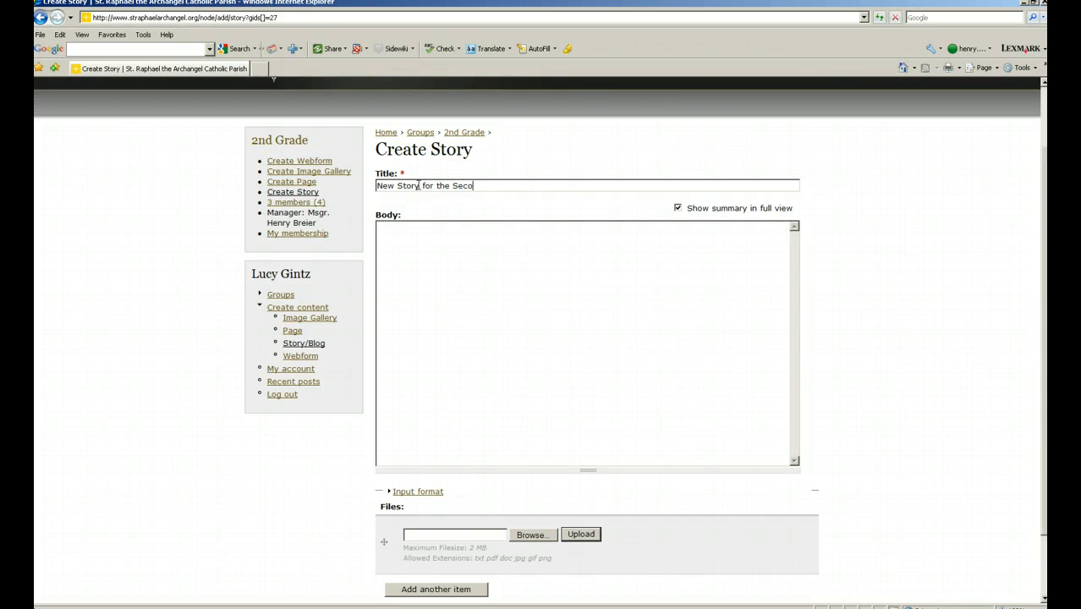
text(e)
key(Tab)
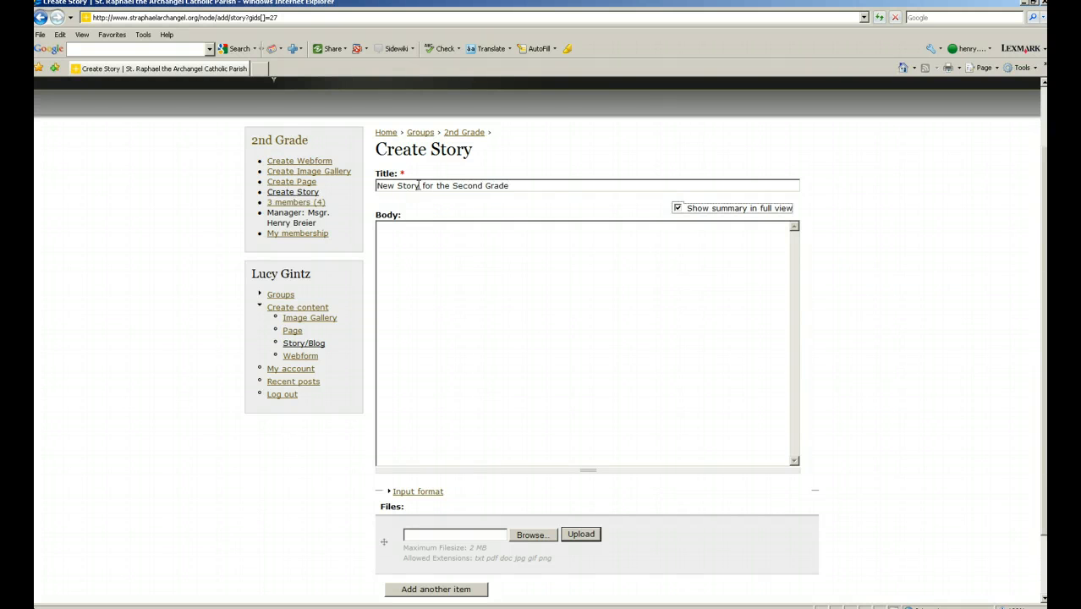
key(Tab)
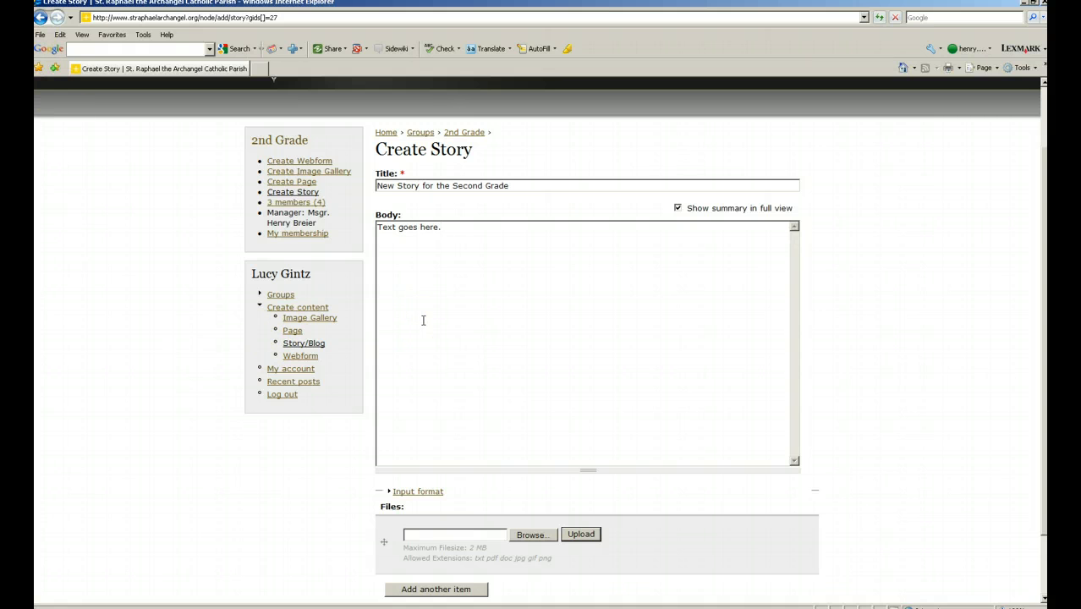
click(434, 494)
click(391, 325)
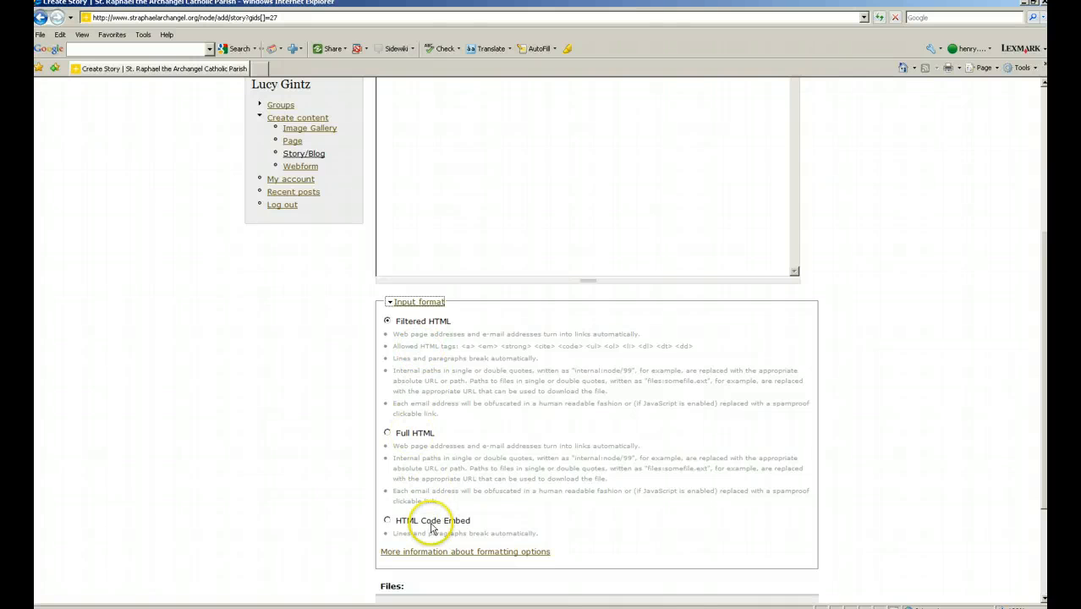
Switch the body to Full HTML, bold 'Text goes here.', and add the line 'type more information'.
click(388, 434)
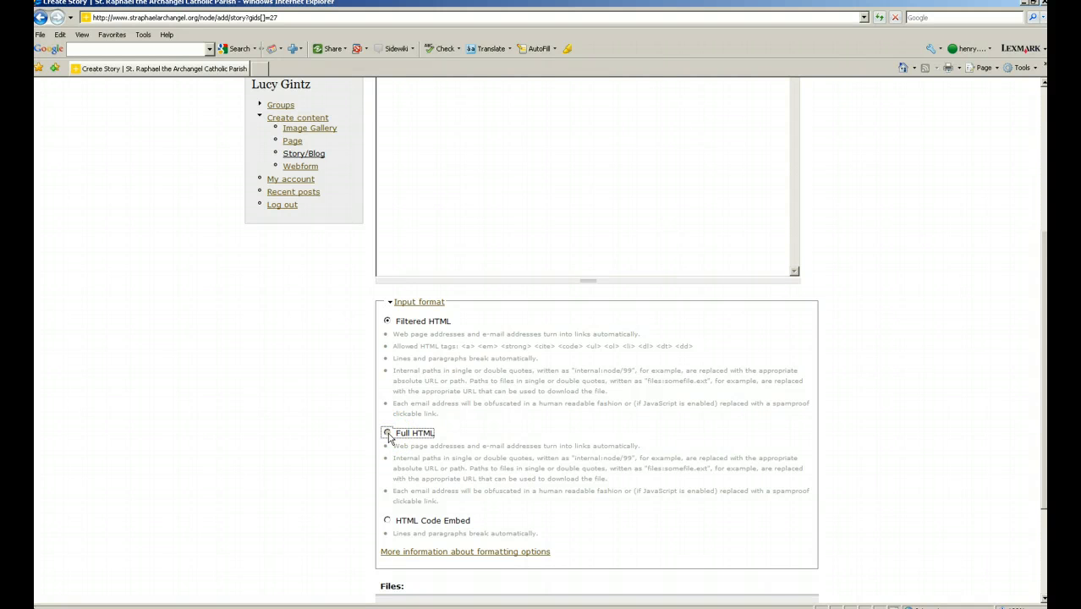
scroll(501, 324, up, 3)
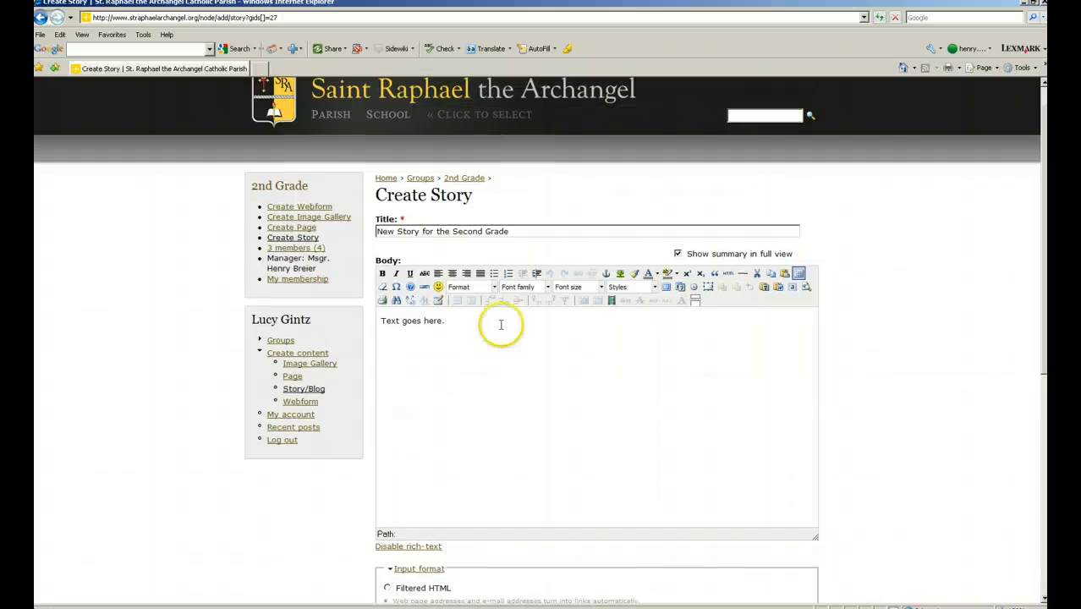
click(382, 272)
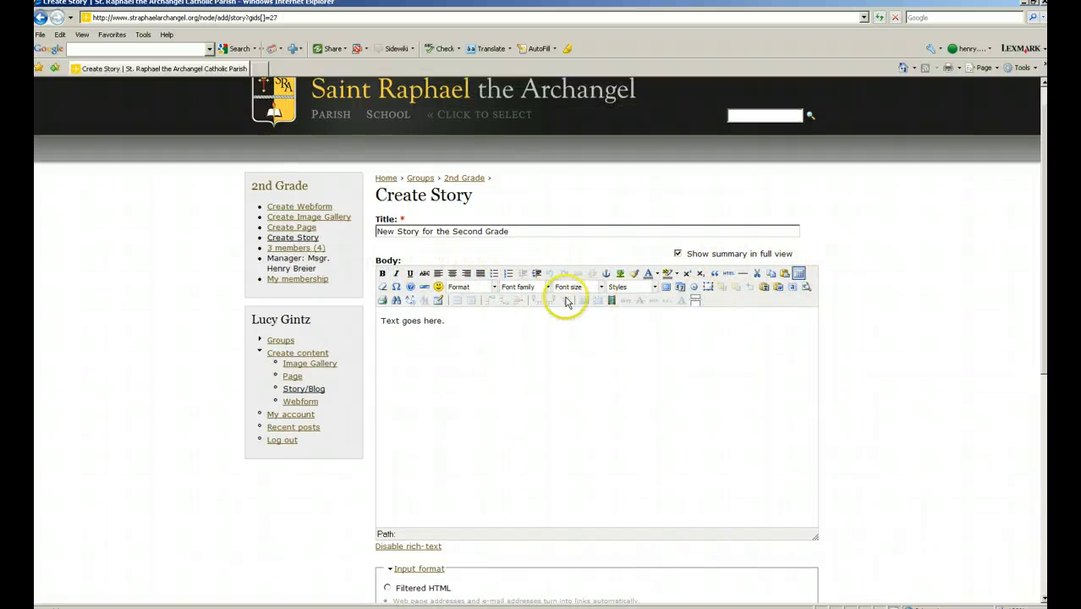
drag(445, 323, 379, 321)
click(382, 272)
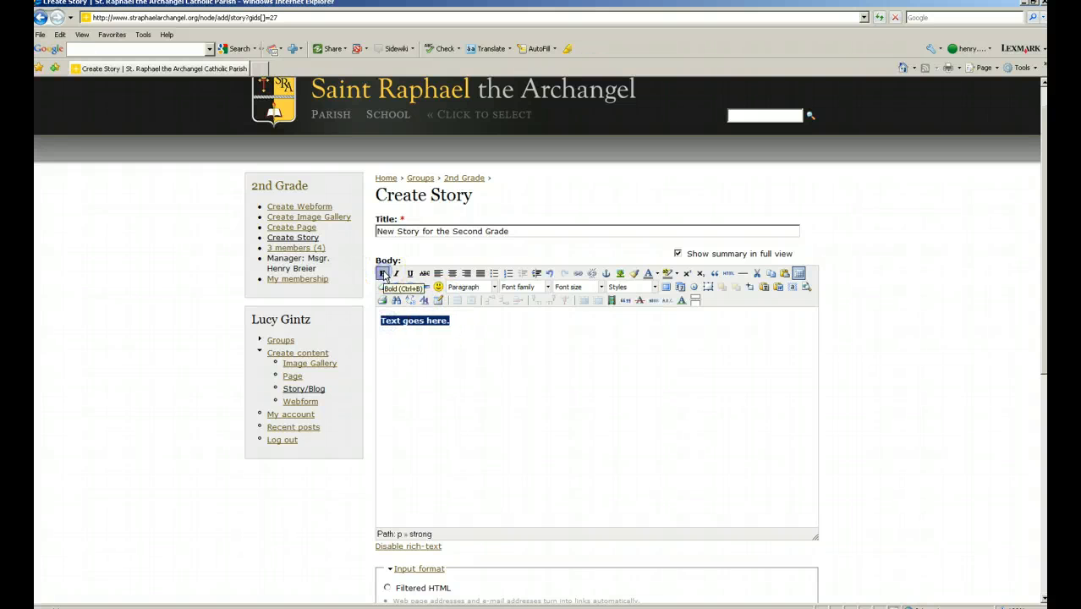
click(458, 320)
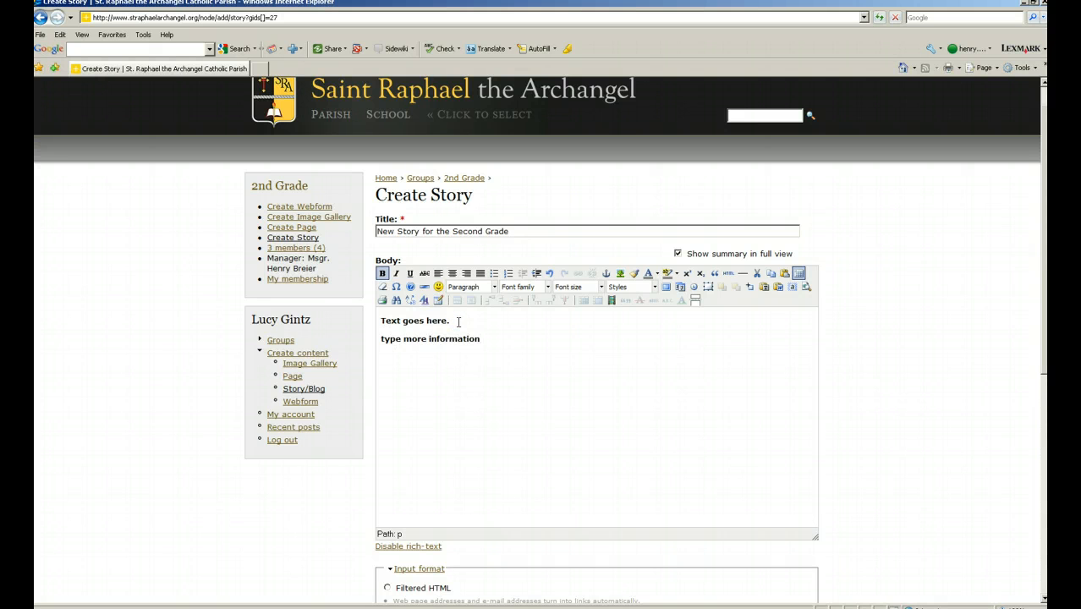
Remove bold from the 'type more information.' line and italicise the word 'more'.
drag(484, 339, 379, 338)
click(382, 274)
click(477, 342)
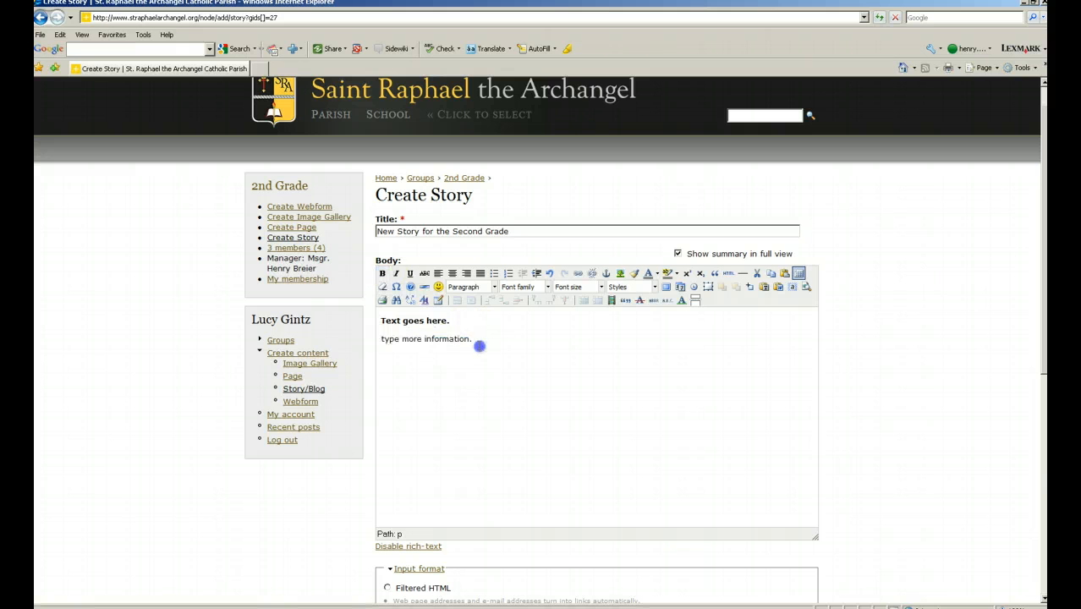
click(412, 338)
double_click(412, 338)
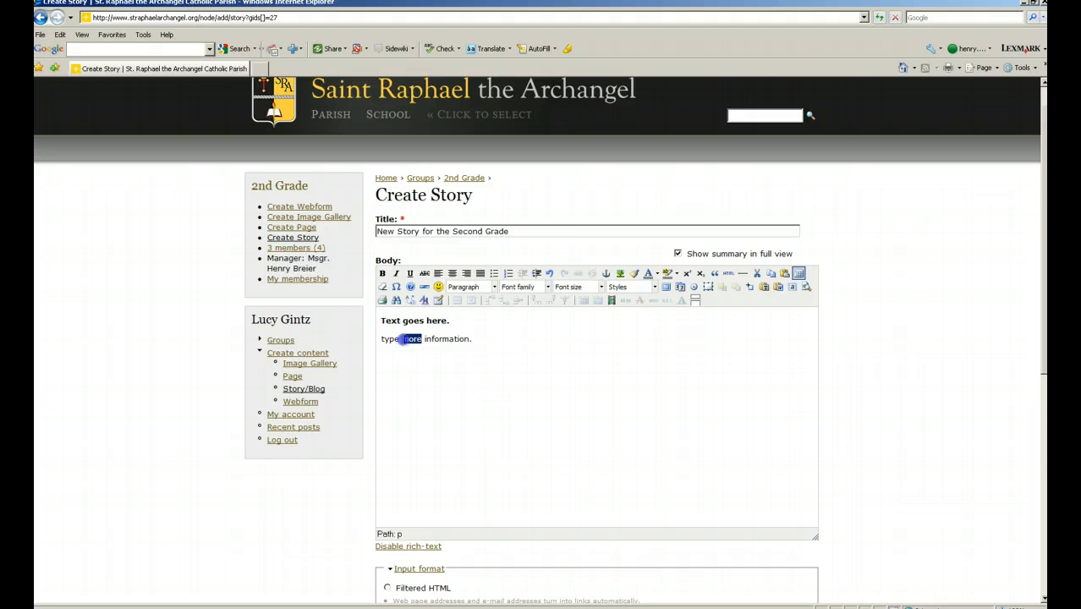
click(396, 273)
click(478, 339)
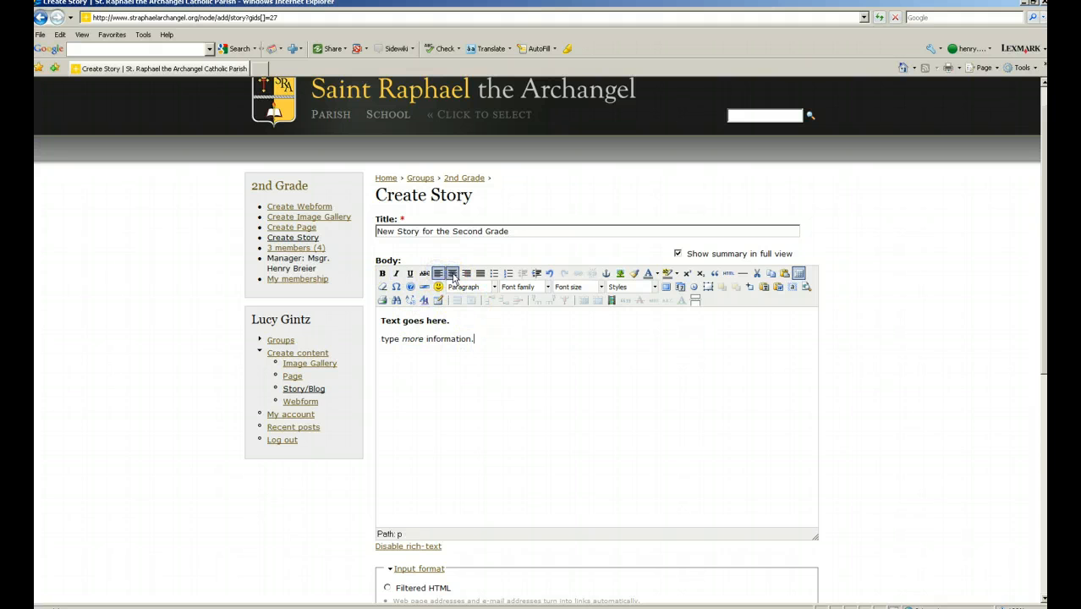
Try centre, right and justify alignment on the second line, leaving it left-aligned.
click(453, 274)
click(467, 273)
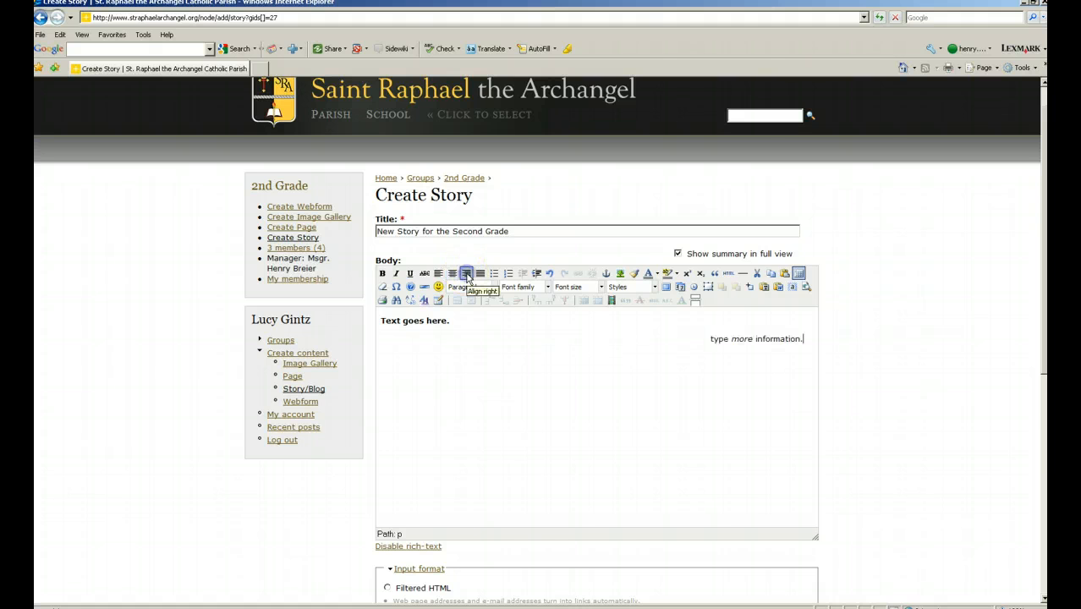
click(480, 273)
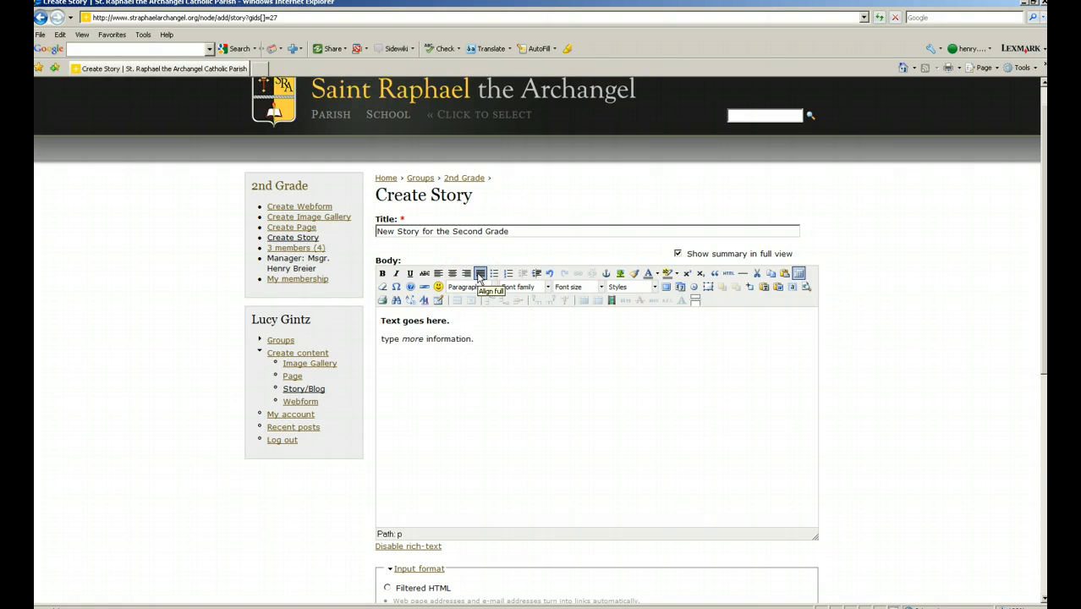
click(439, 273)
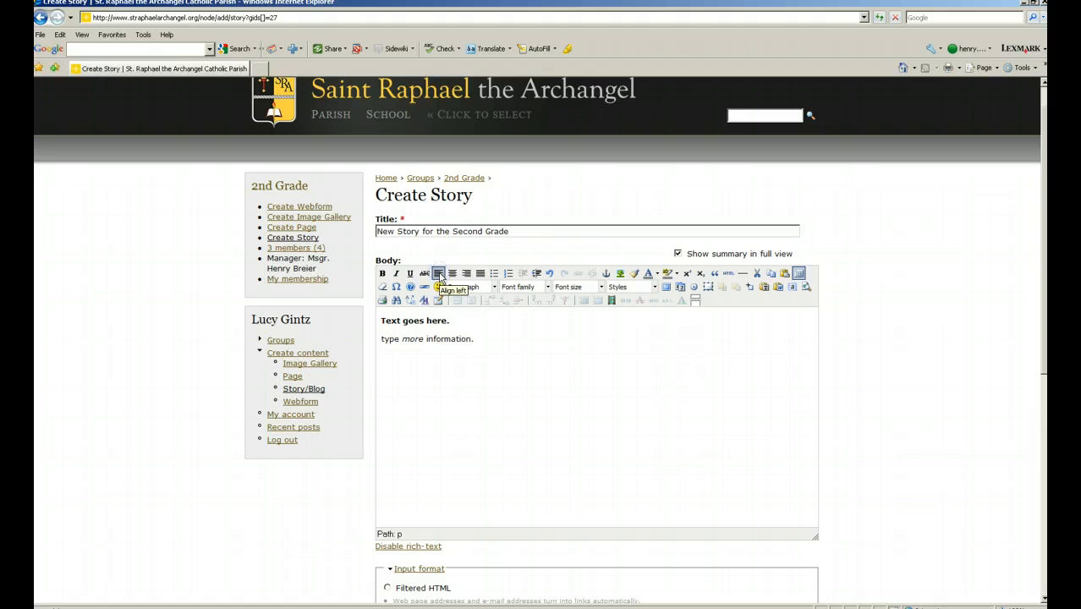
click(382, 339)
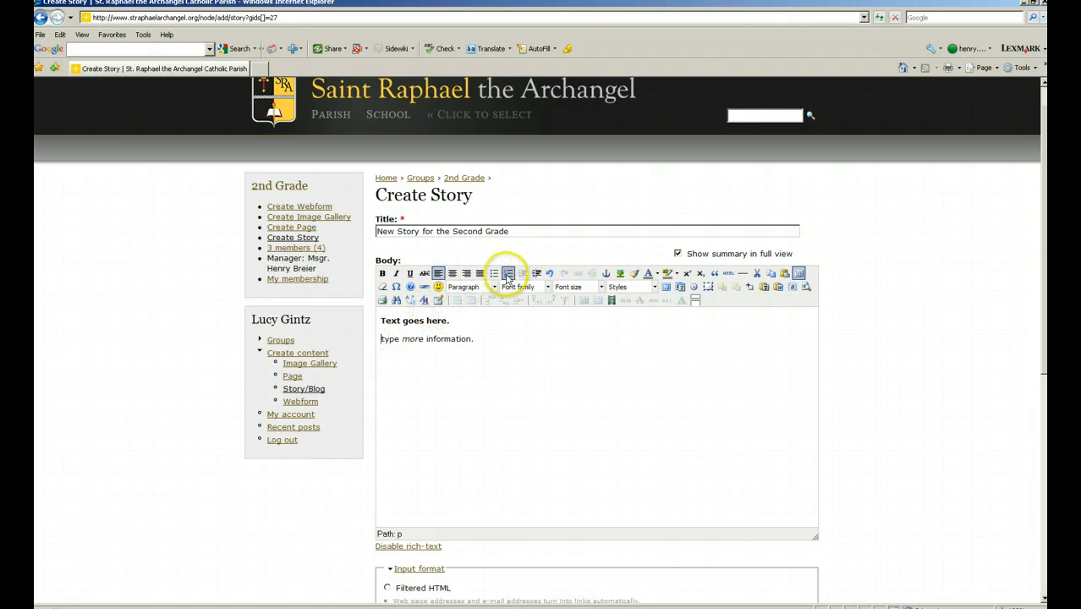
Indent the three information lines twice as plain paragraphs, trying and removing bullet and numbered list formatting.
click(495, 274)
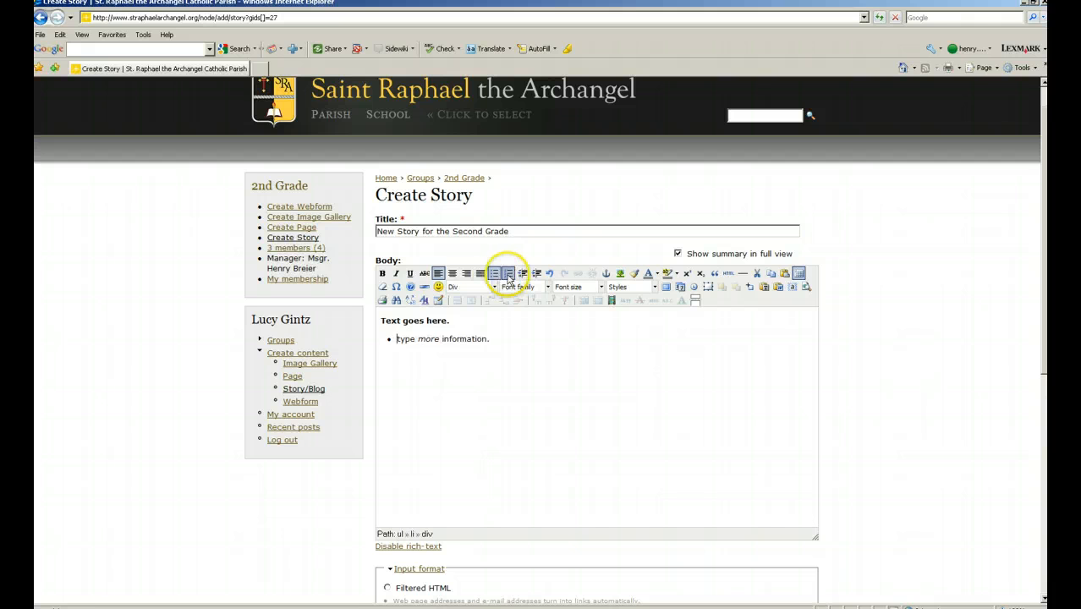
click(508, 274)
click(496, 338)
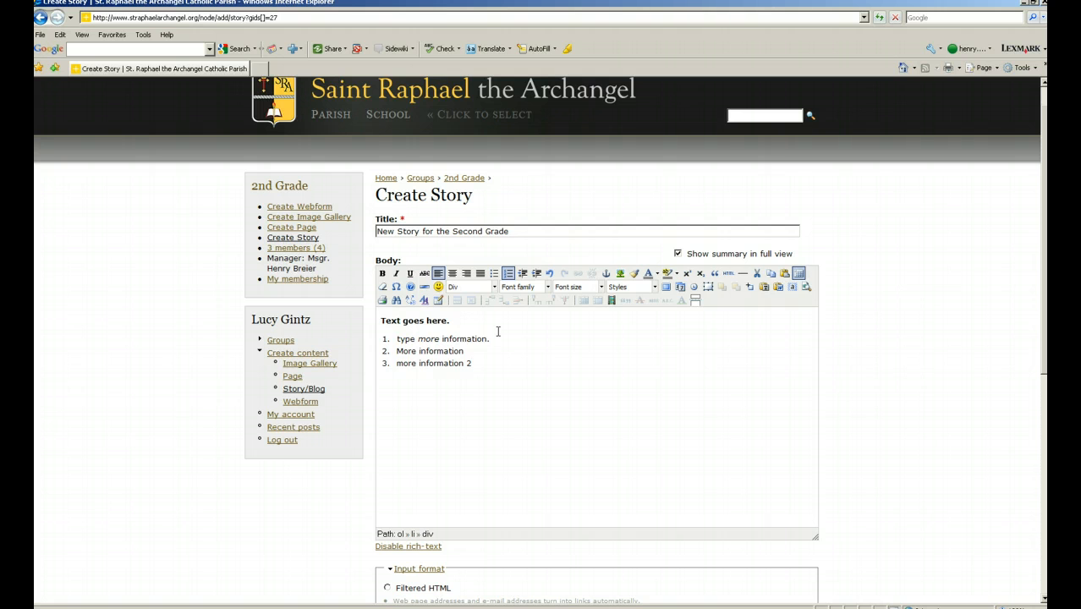
drag(481, 366, 373, 335)
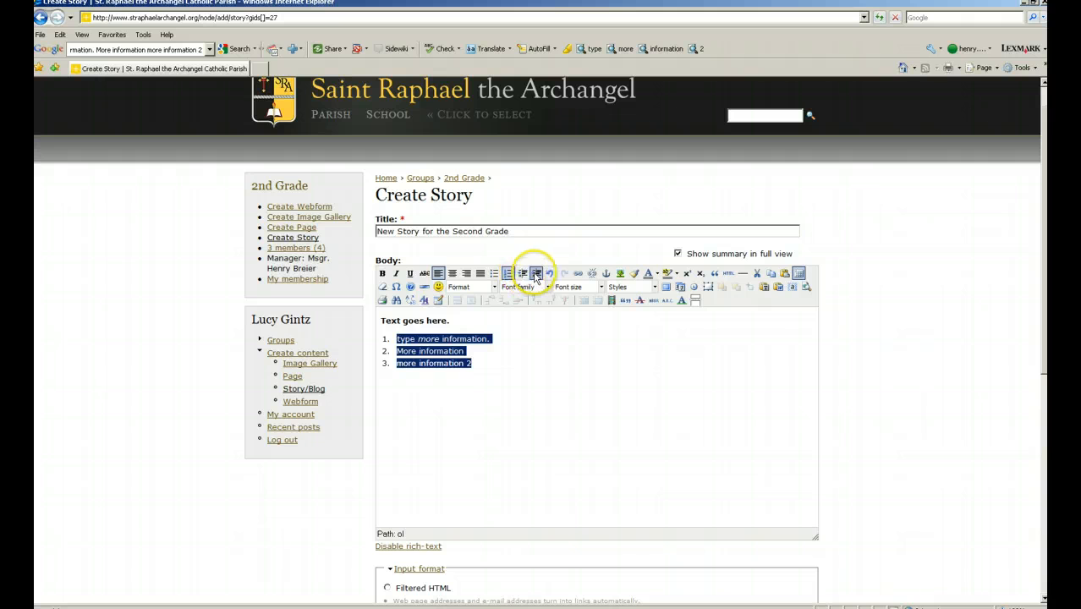
click(523, 275)
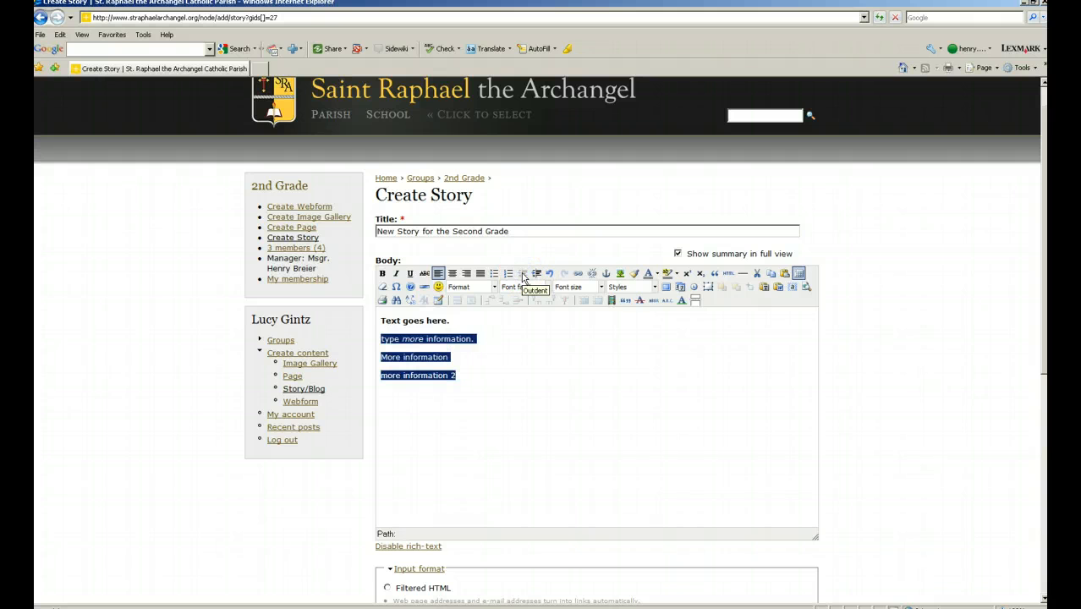
click(536, 274)
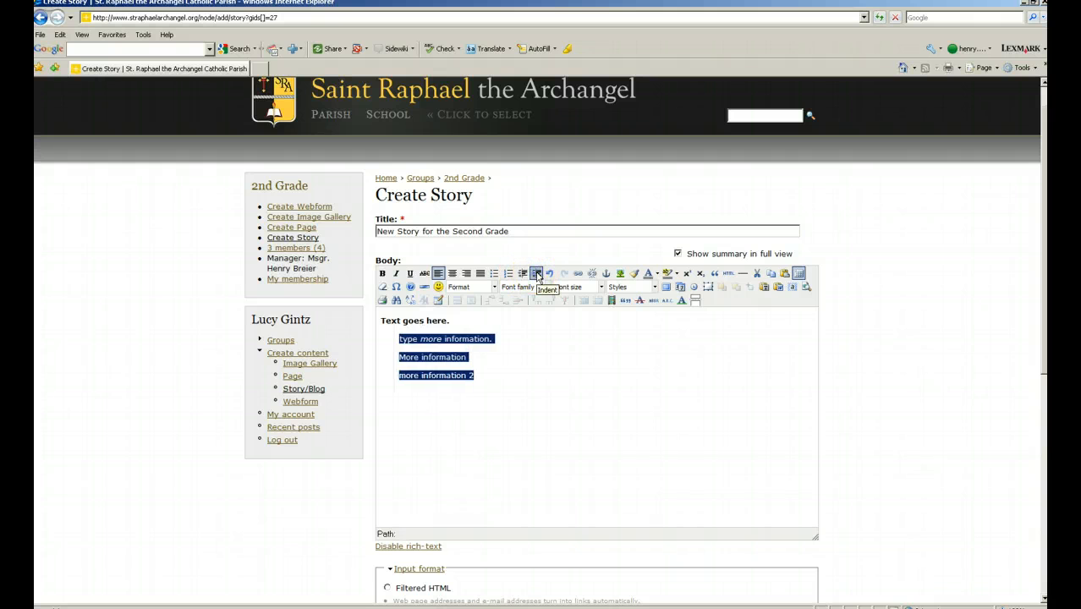
click(537, 274)
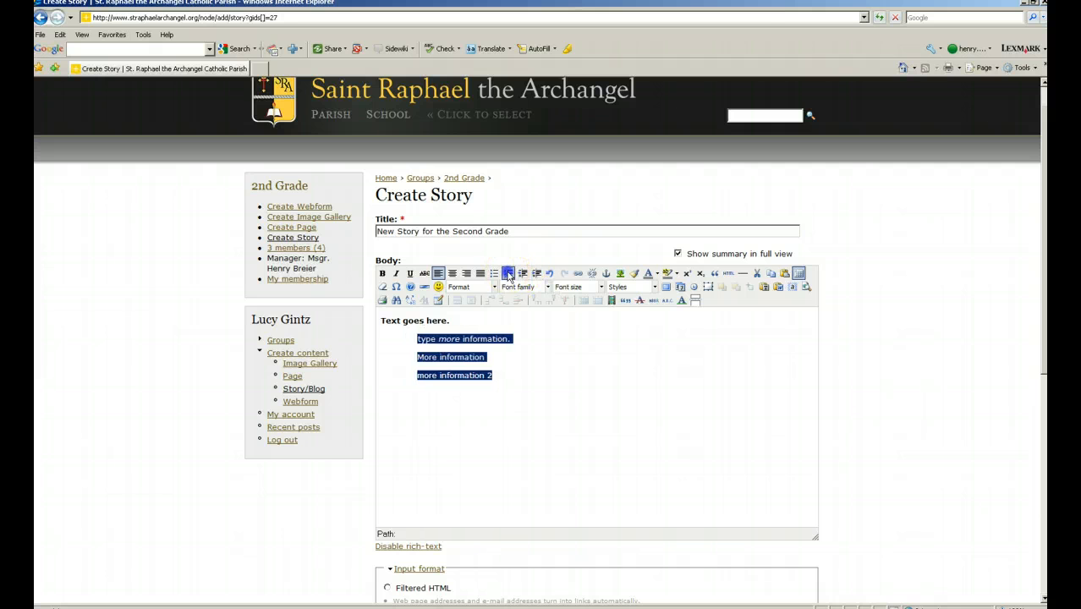
click(509, 273)
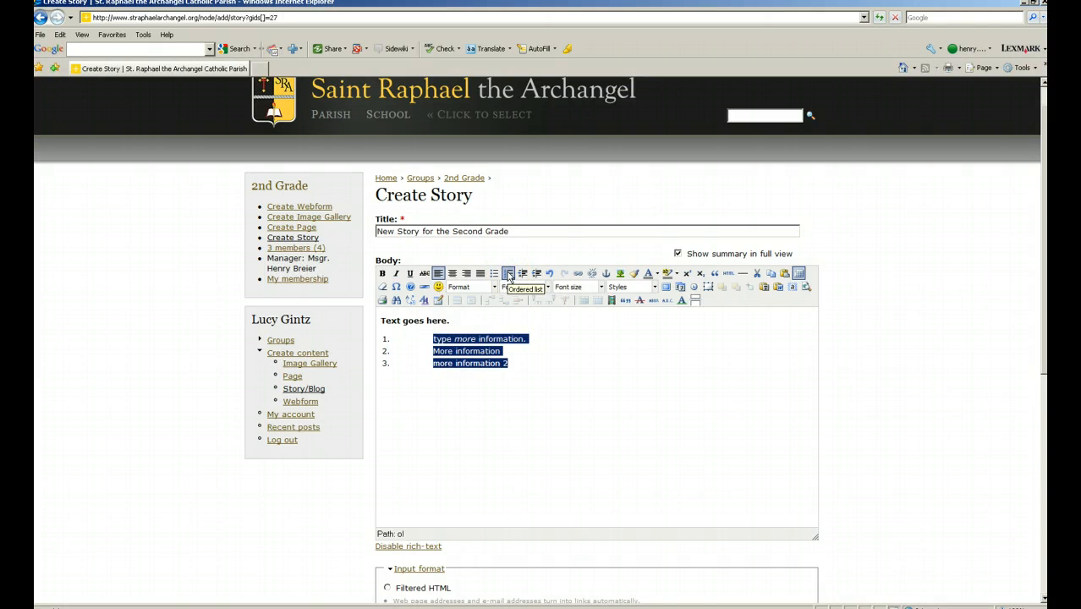
click(508, 273)
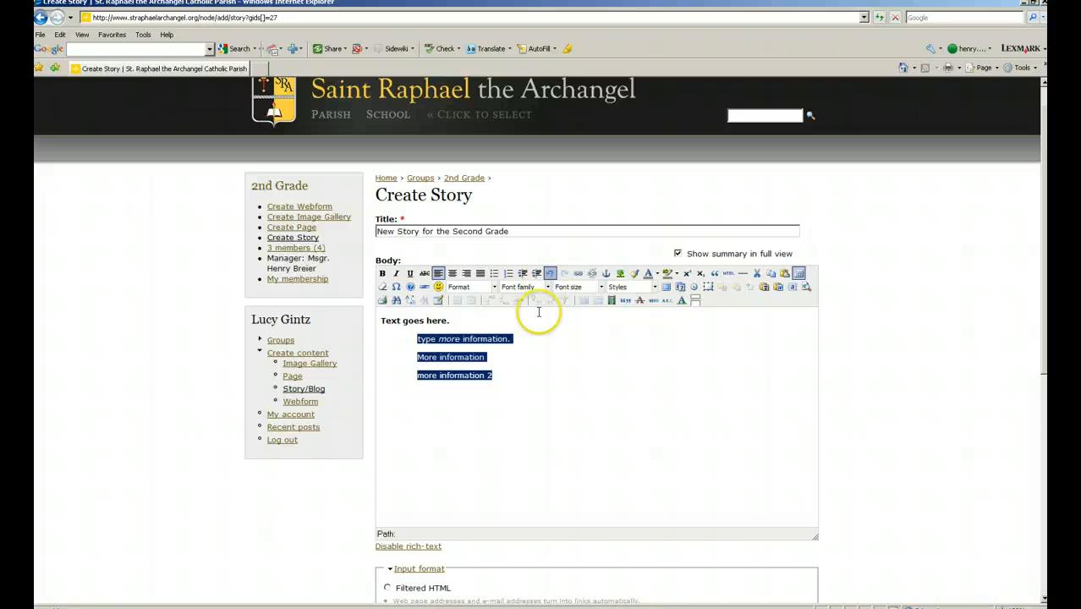
click(535, 355)
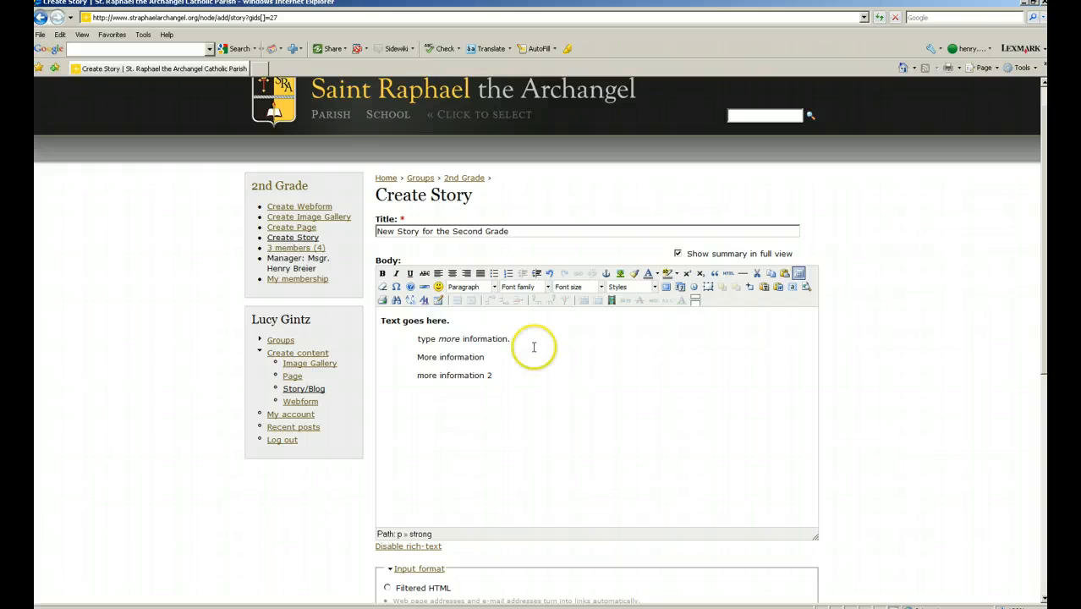
scroll(523, 370, down, 5)
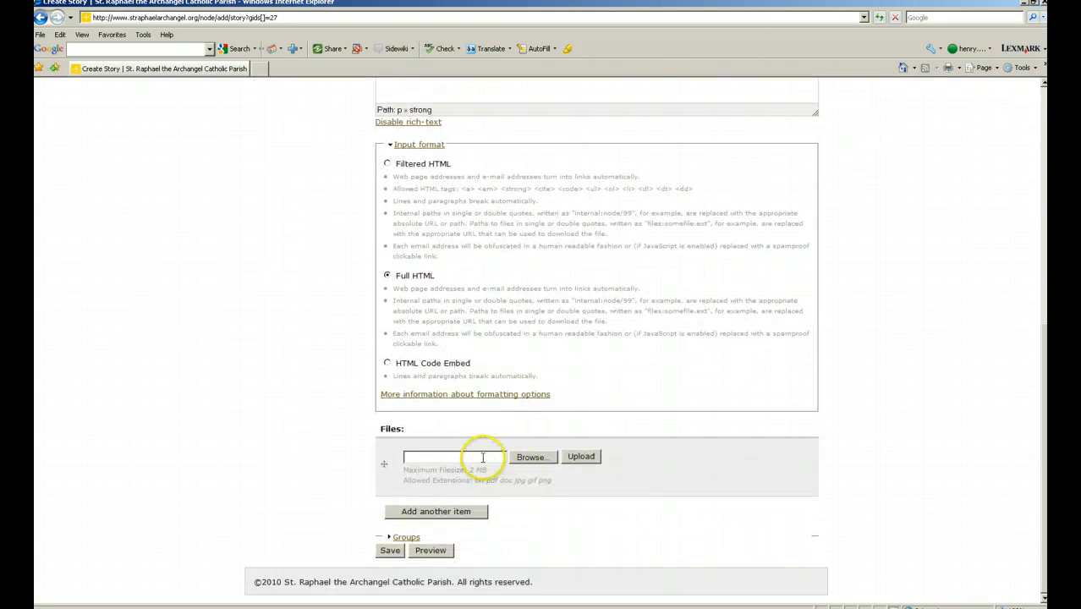
Start an empty line in the story body below 'more information 2'.
click(482, 457)
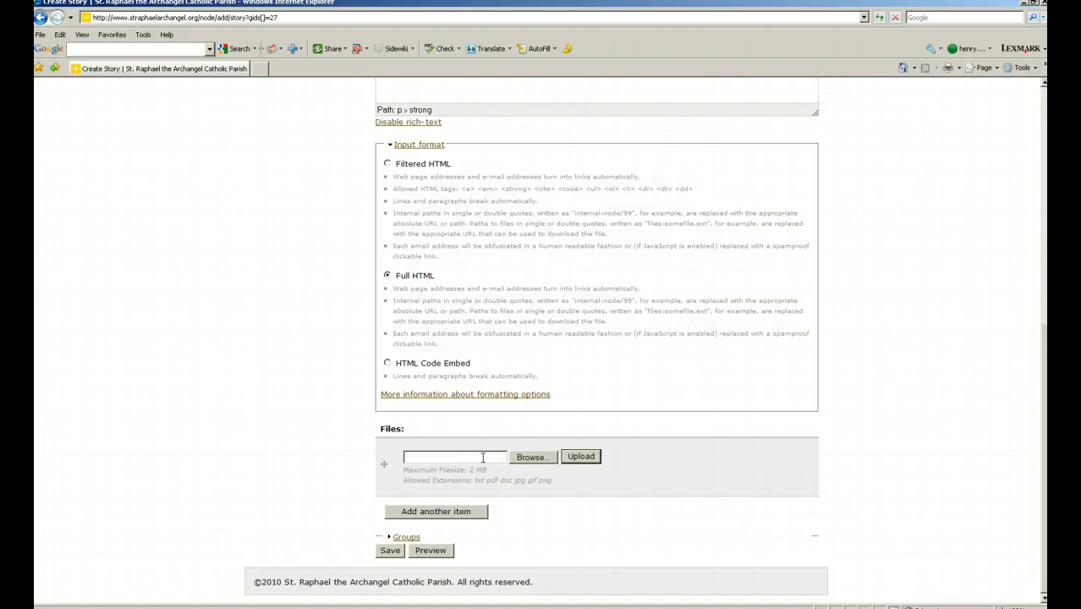
scroll(483, 457, up, 4)
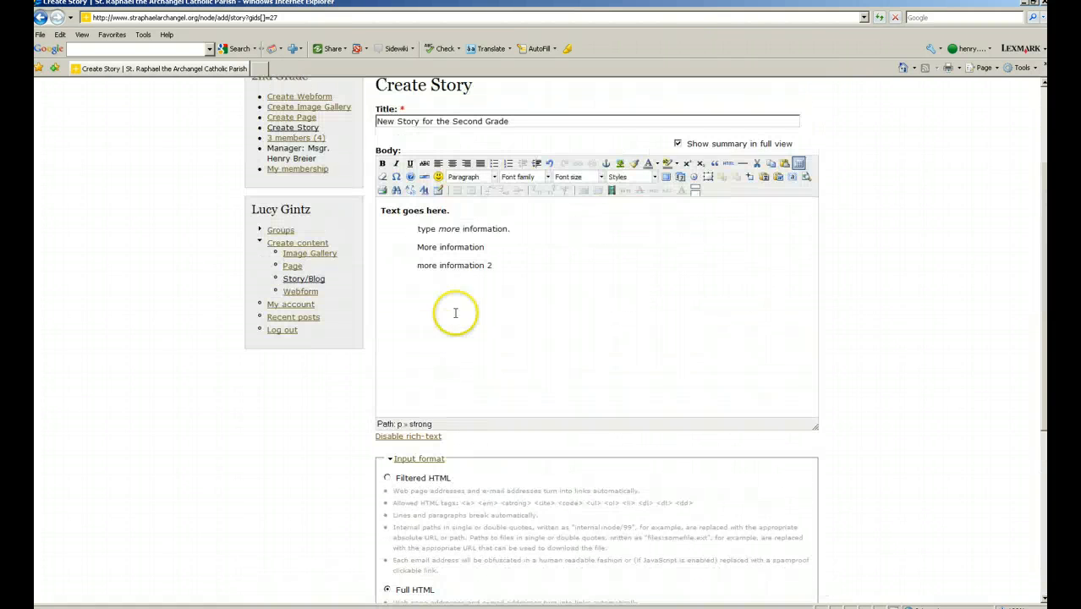
click(491, 281)
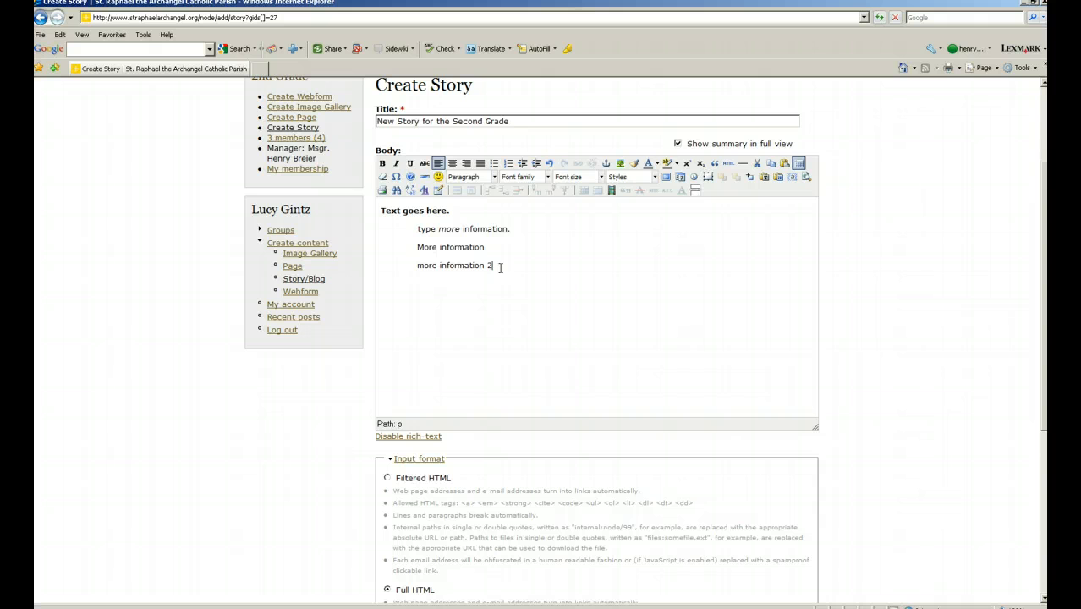
click(466, 339)
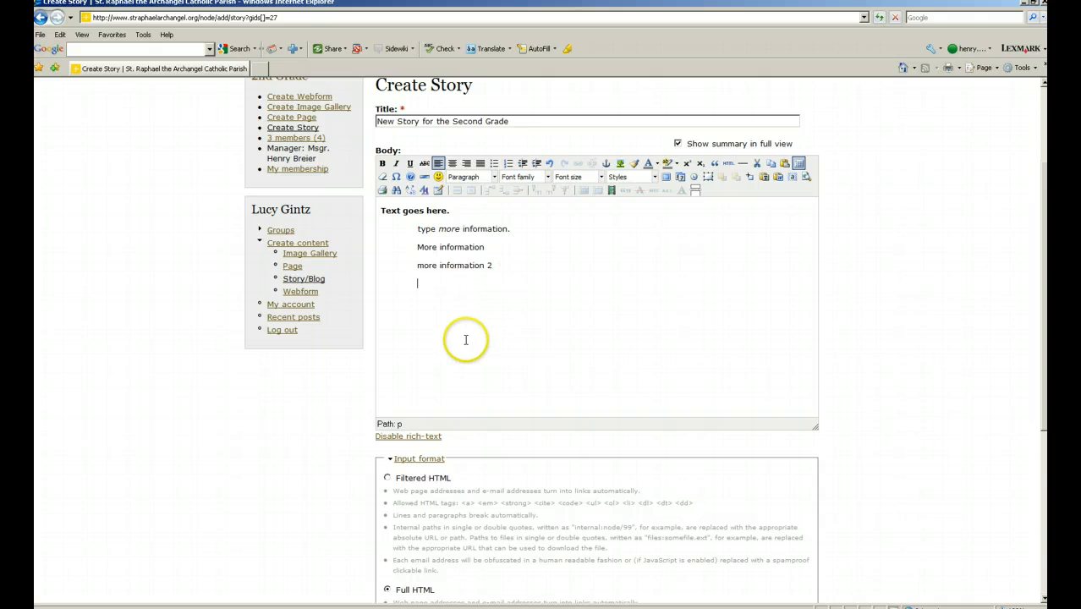
scroll(465, 339, down, 4)
Choose classroom_2.jpg from the Raphael School photo subfolder as the file attachment.
click(530, 457)
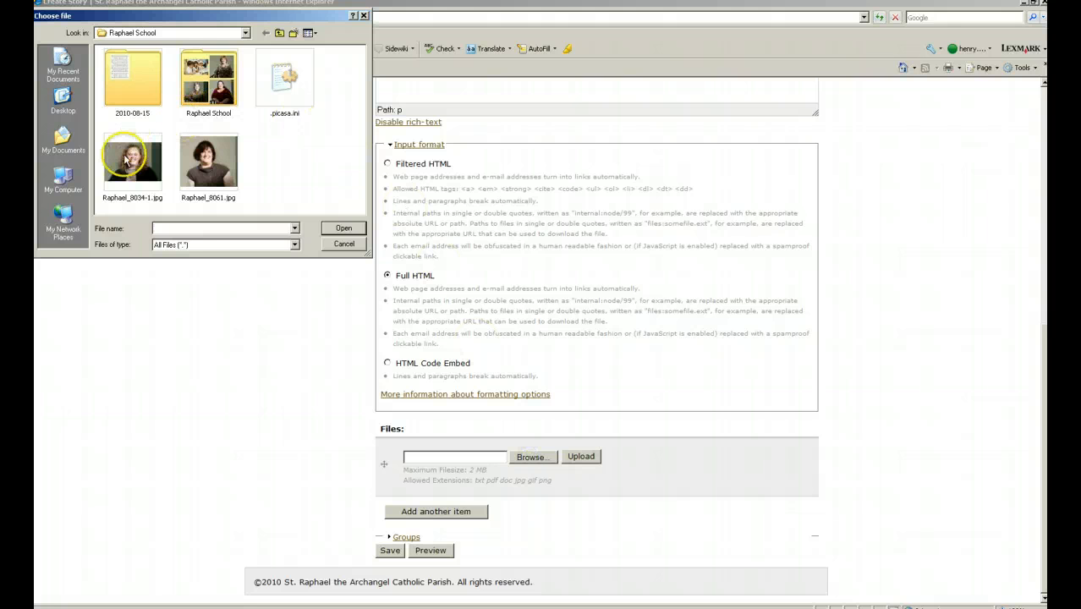
click(245, 32)
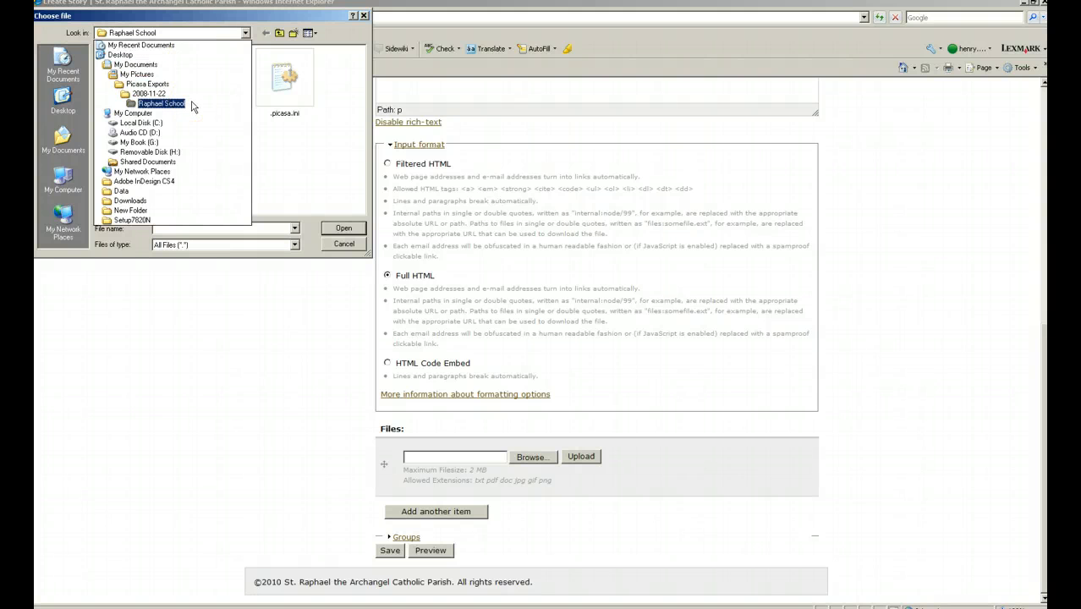
click(191, 103)
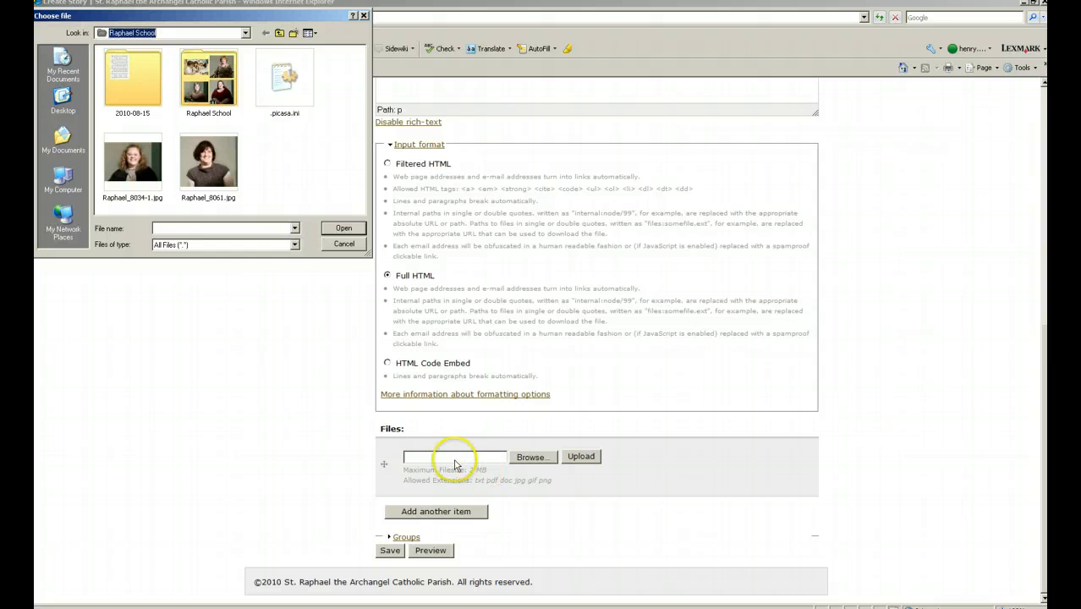
double_click(230, 105)
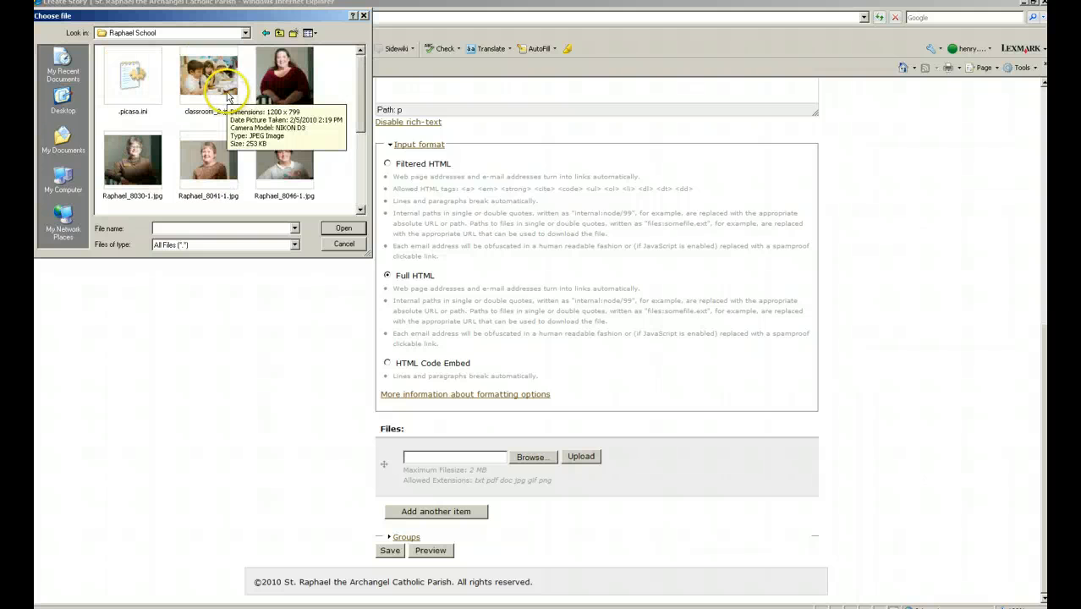
click(227, 97)
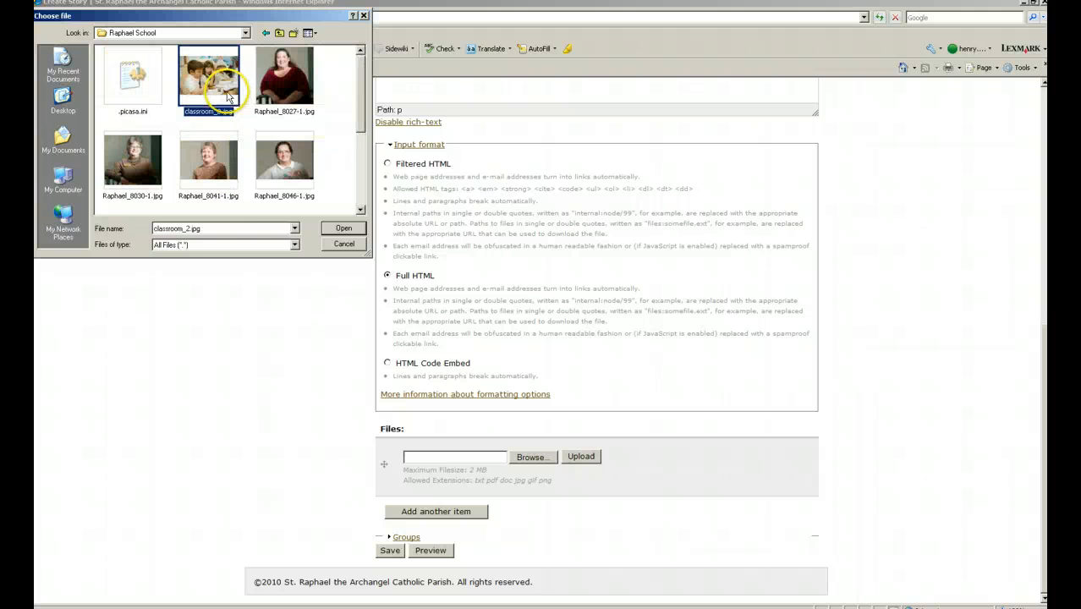
click(342, 228)
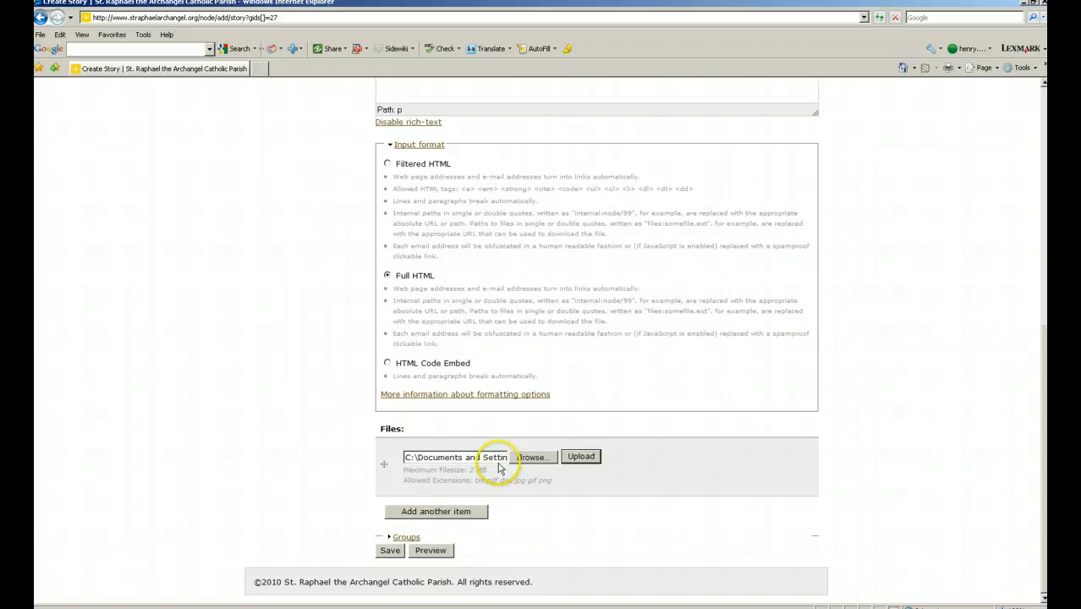
Upload classroom_2.jpg and insert it into the story body.
click(580, 456)
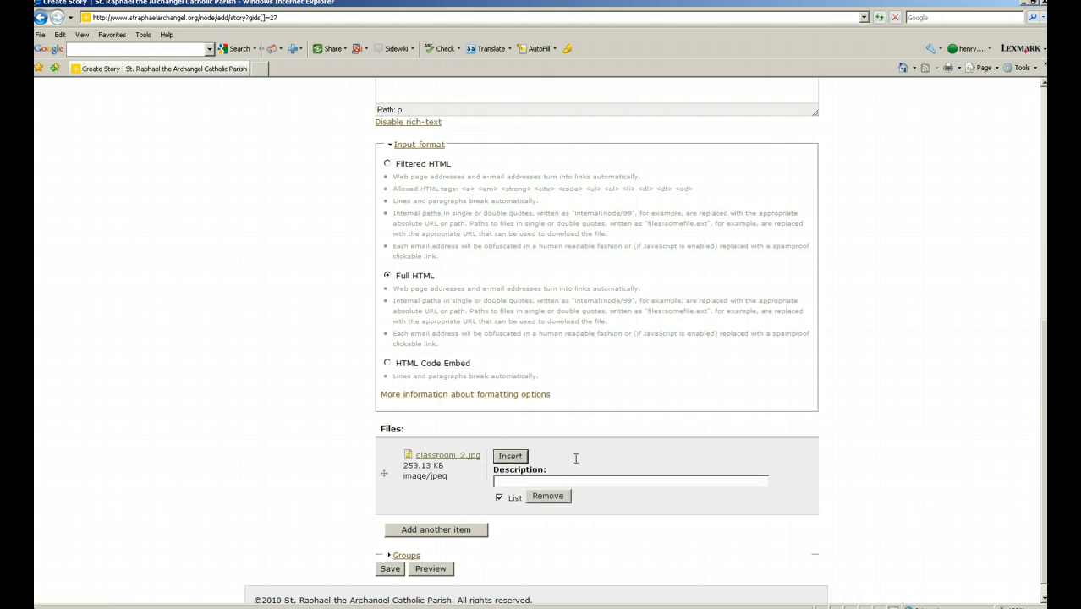
click(510, 457)
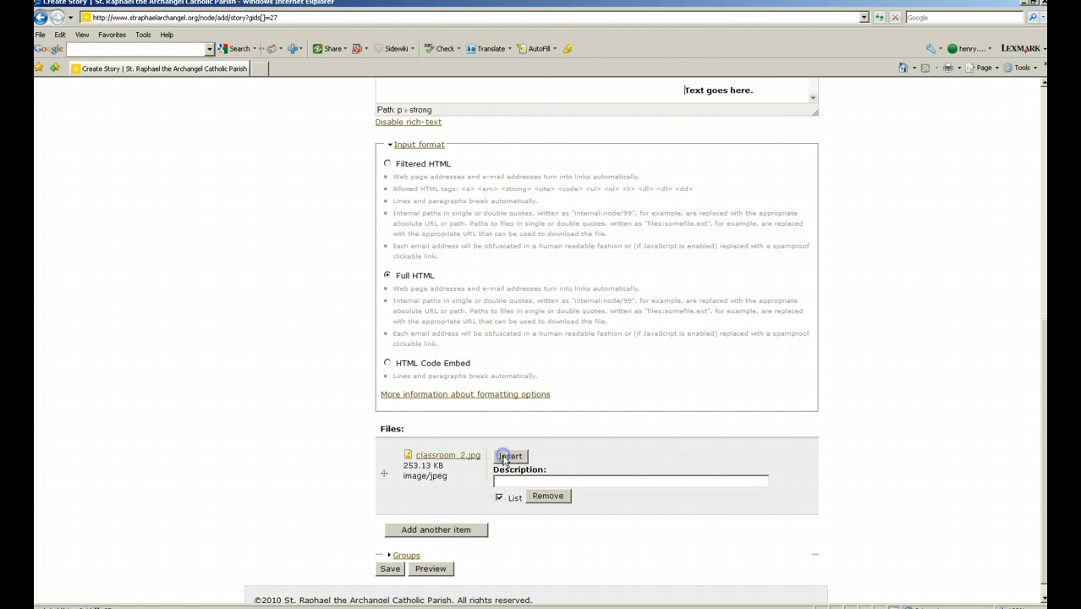
scroll(502, 455, up, 4)
scroll(503, 455, up, 4)
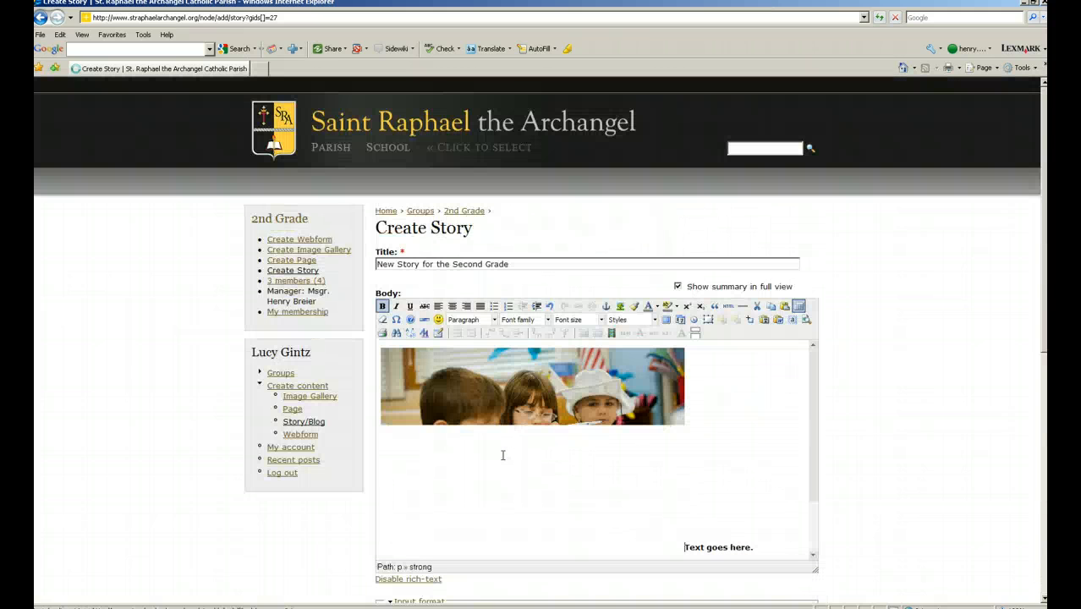
Float the inserted classroom photo to the right of the text, after briefly trying left.
click(753, 399)
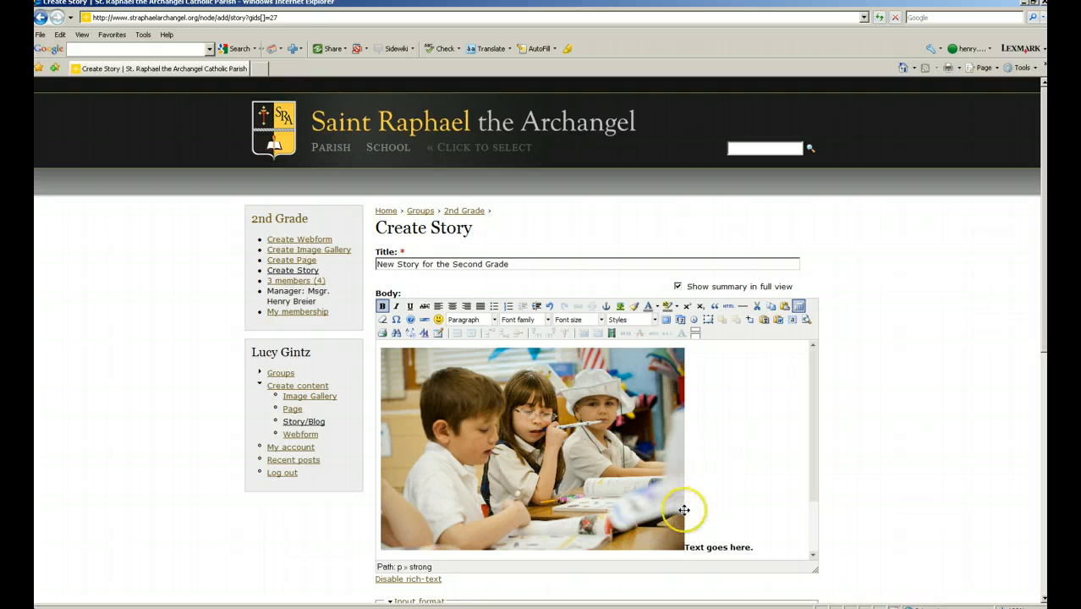
click(609, 493)
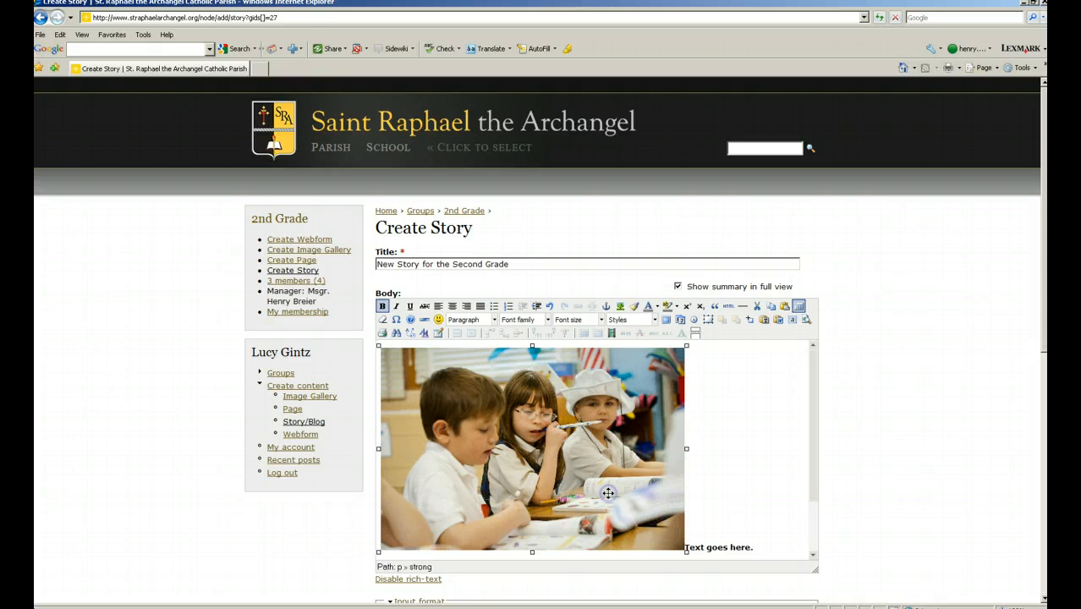
click(691, 492)
click(468, 308)
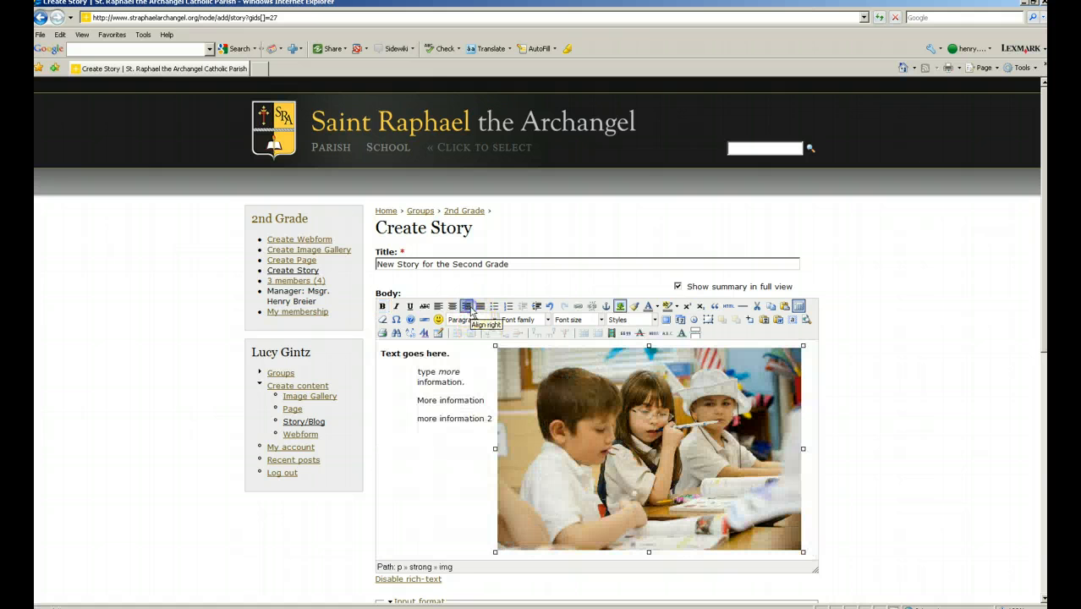
click(438, 306)
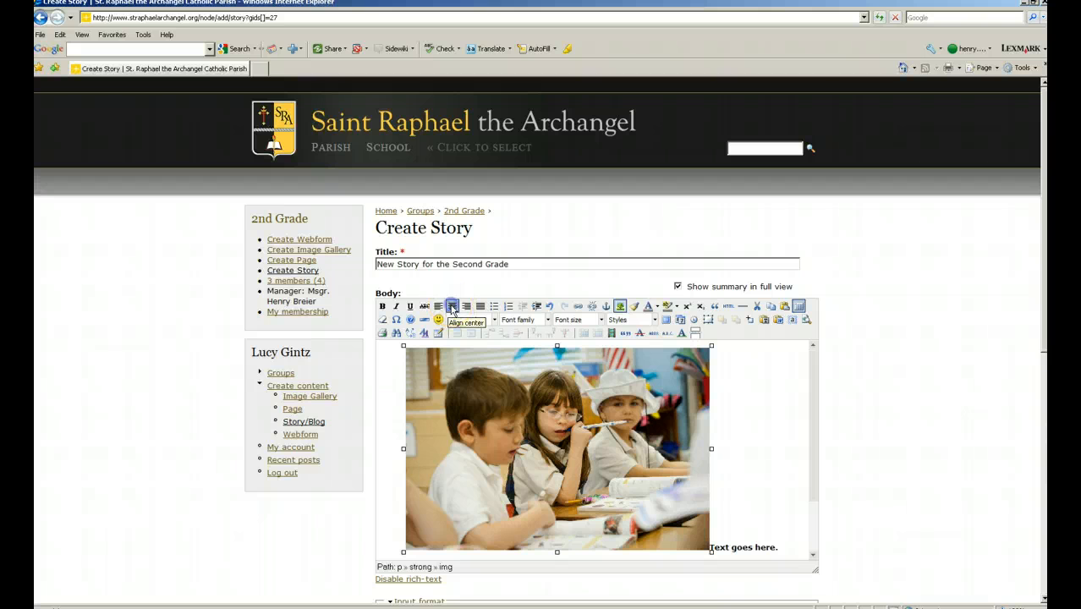
click(467, 308)
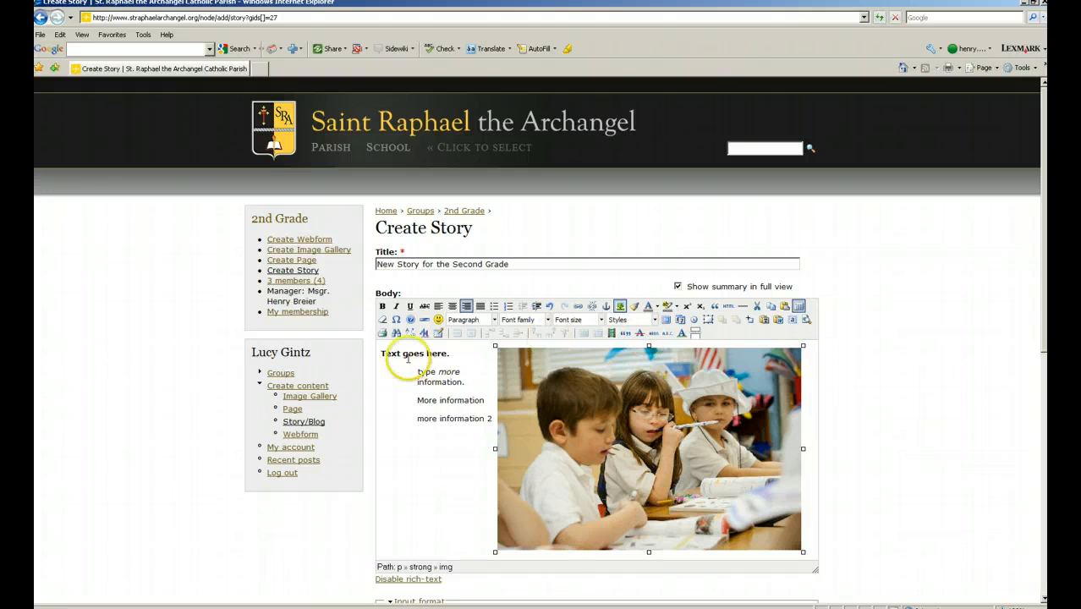
Add blank lines before 'Text goes here.' so the text drops below the classroom photo.
scroll(441, 410, down, 3)
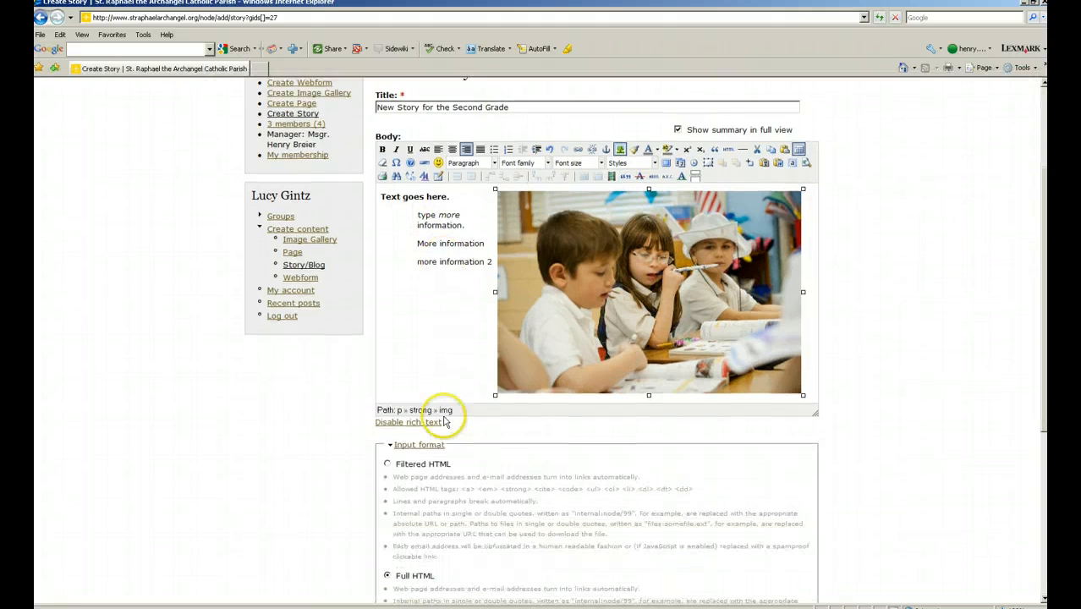
click(435, 236)
click(381, 196)
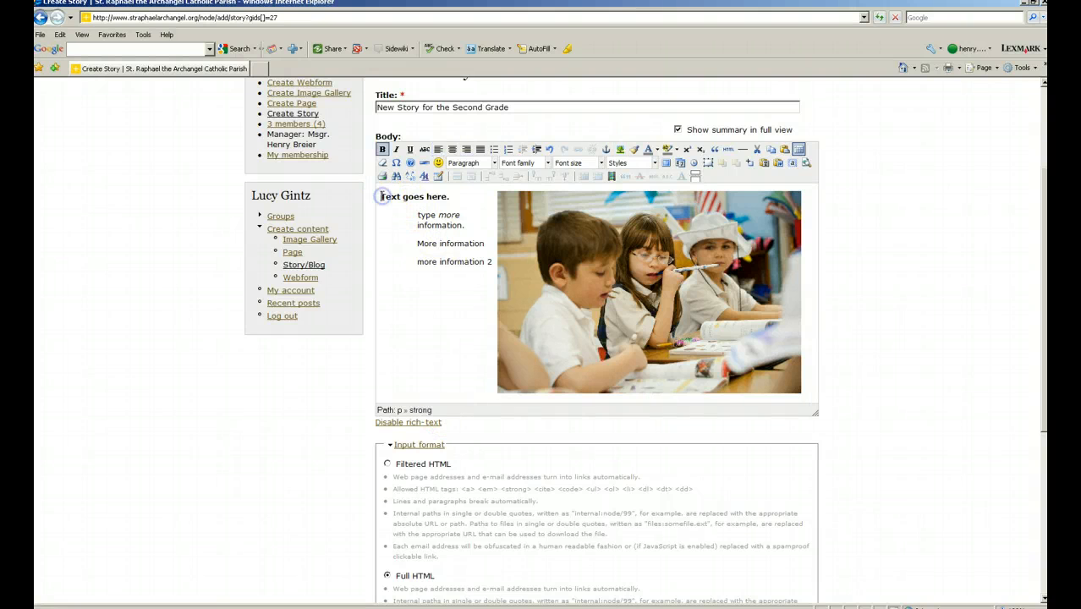
key(Return)
key(Return)
key(Return)
key(Return)
key(Return)
key(Return)
key(Return)
key(Return)
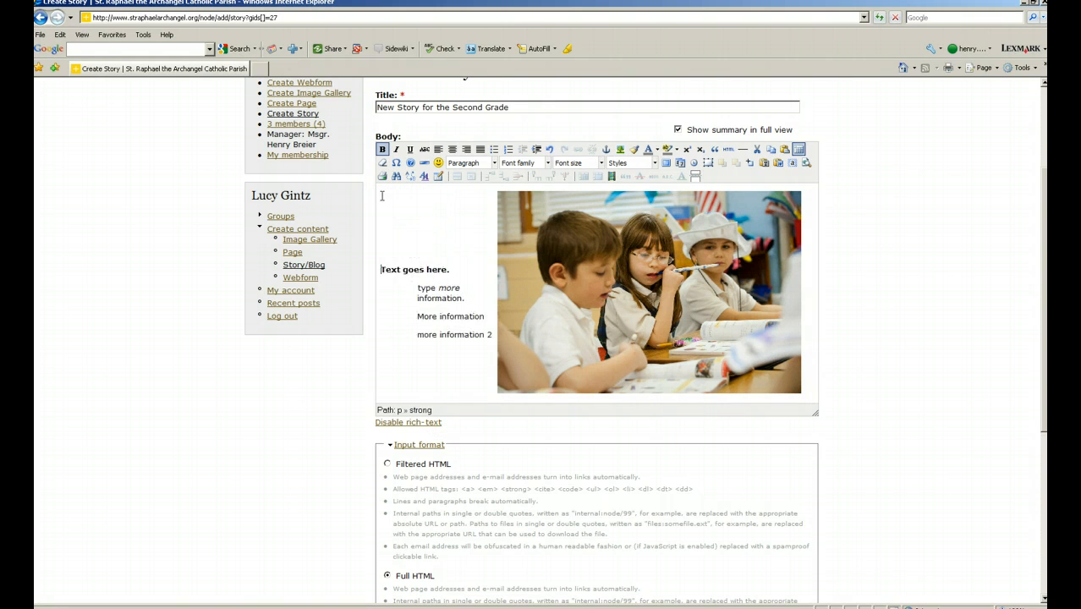
key(Return)
key(Return)
key(Return)
key(Return)
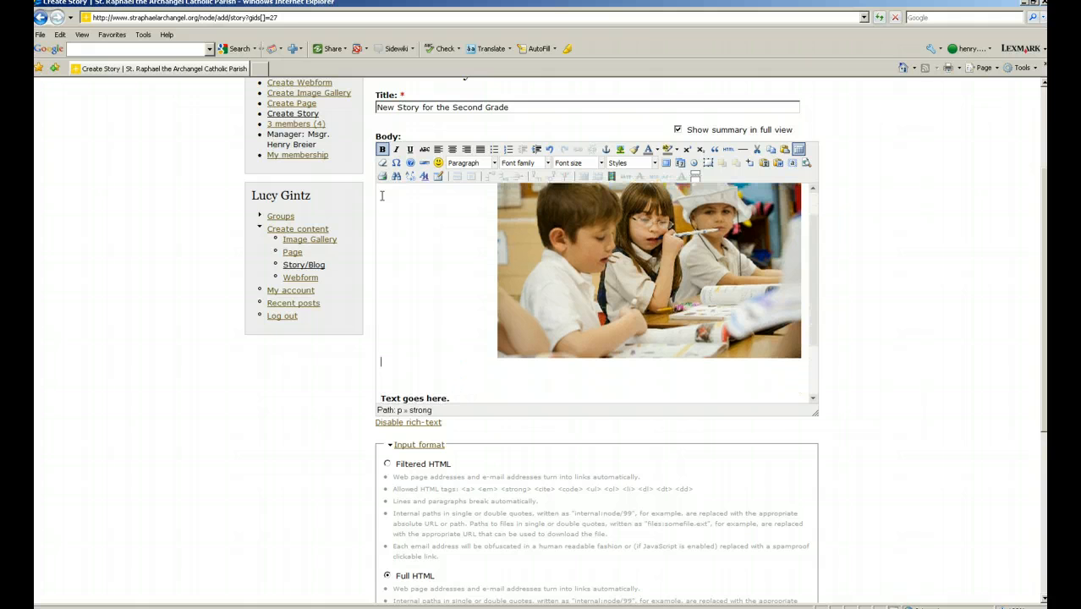
key(Delete)
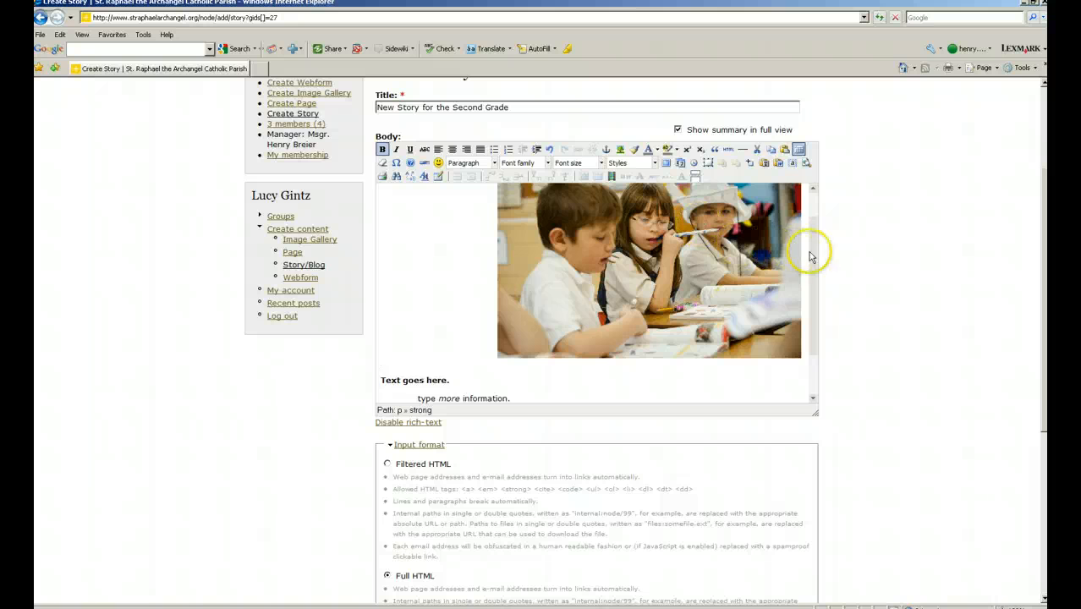
drag(813, 245, 812, 296)
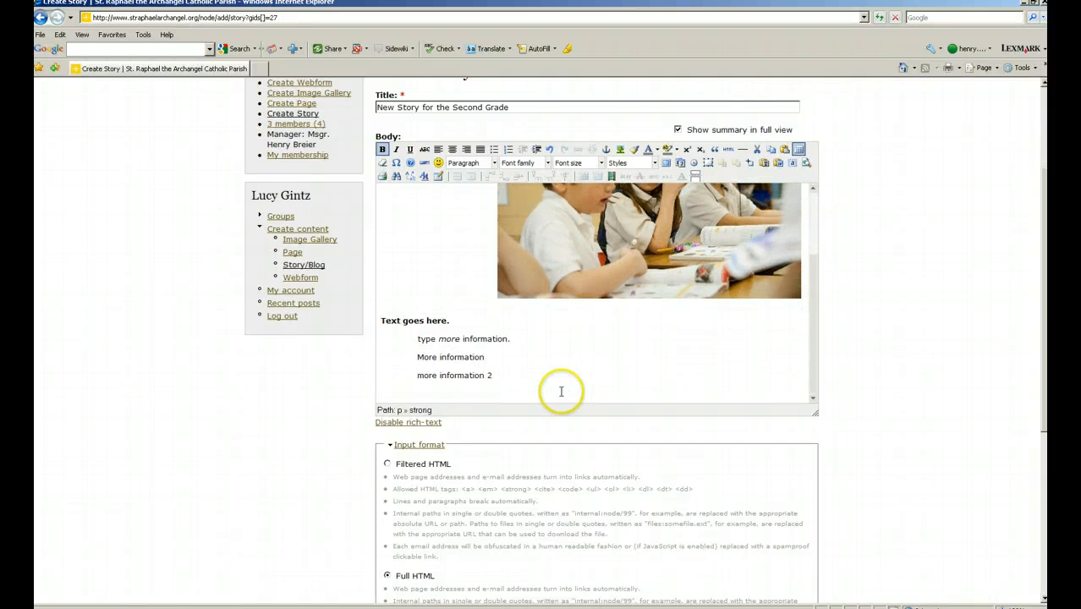
scroll(517, 307, up, 1)
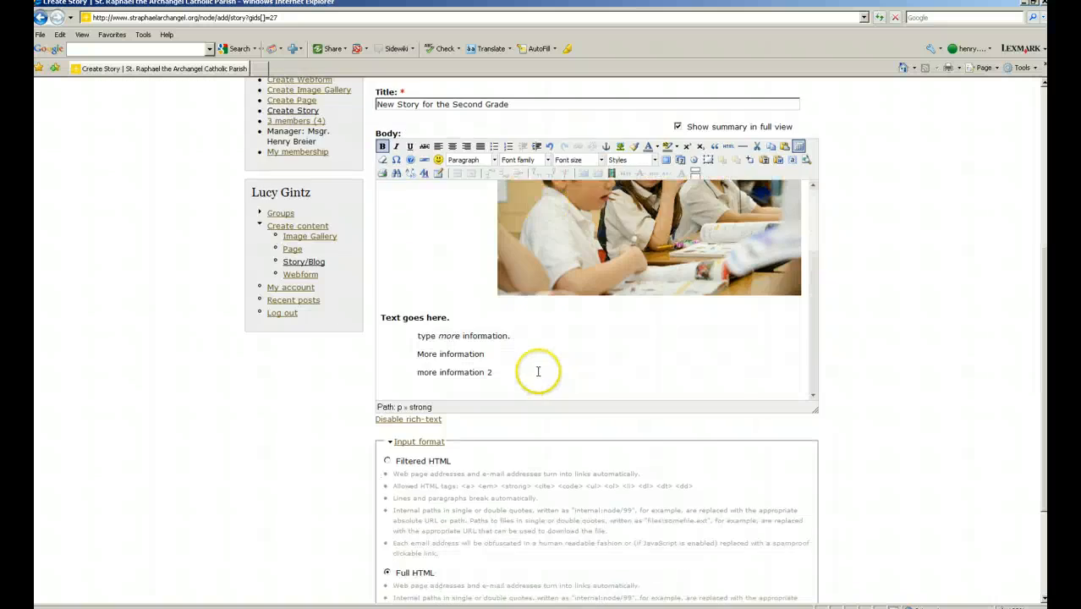
Uncheck List for classroom_2.jpg in Files and save the story.
scroll(538, 371, down, 4)
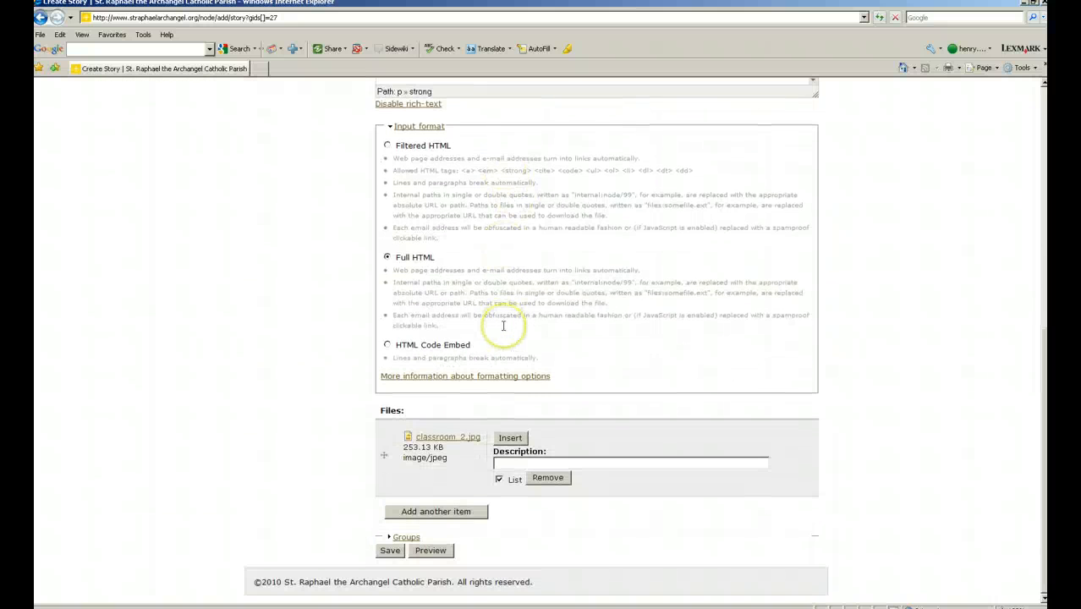
click(498, 462)
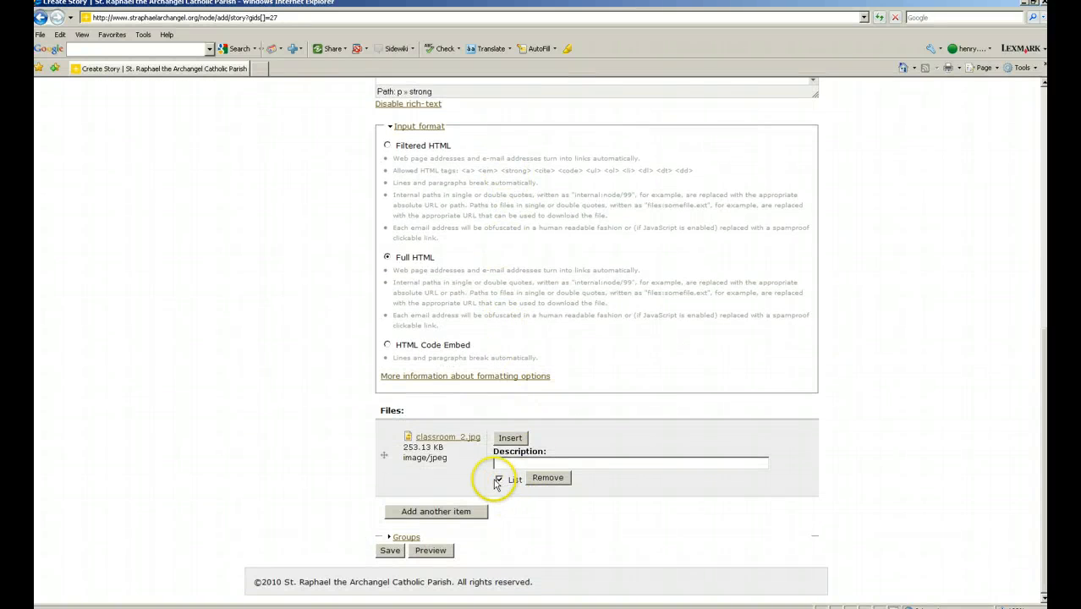
click(499, 479)
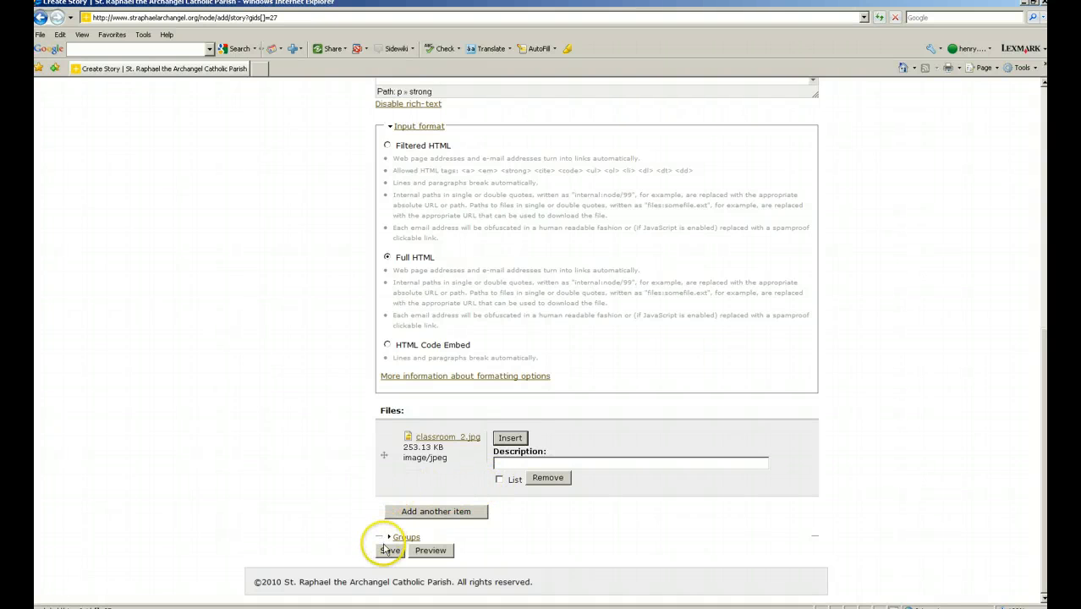
click(387, 551)
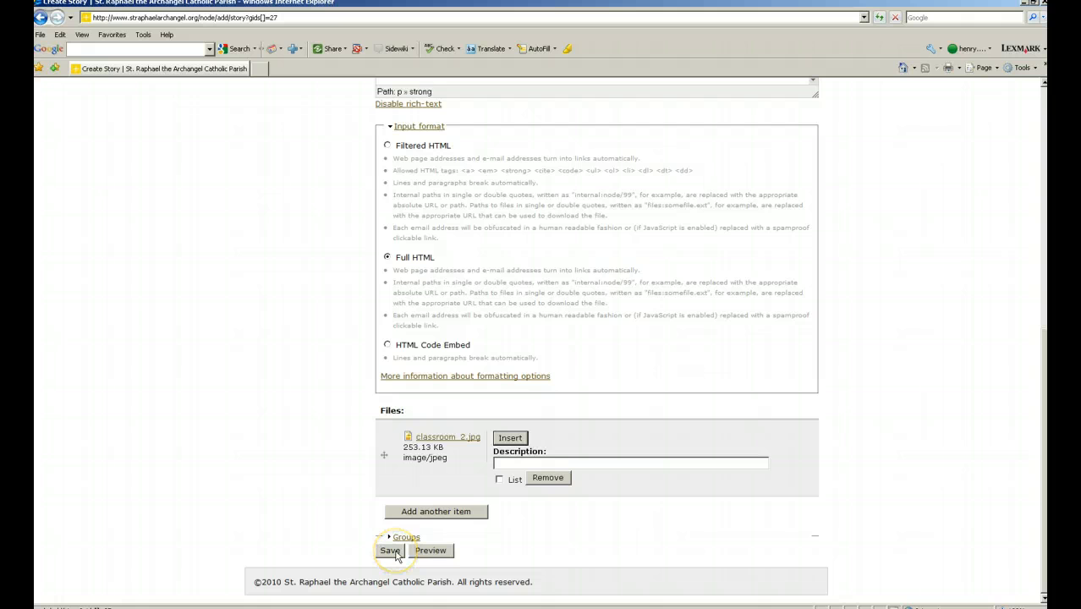
click(392, 553)
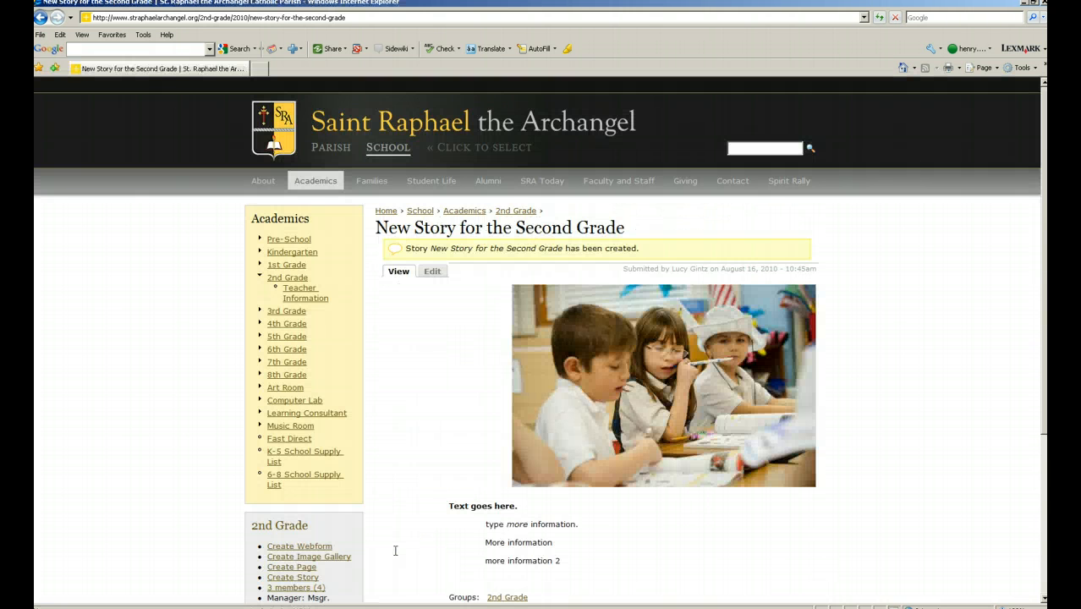
click(415, 537)
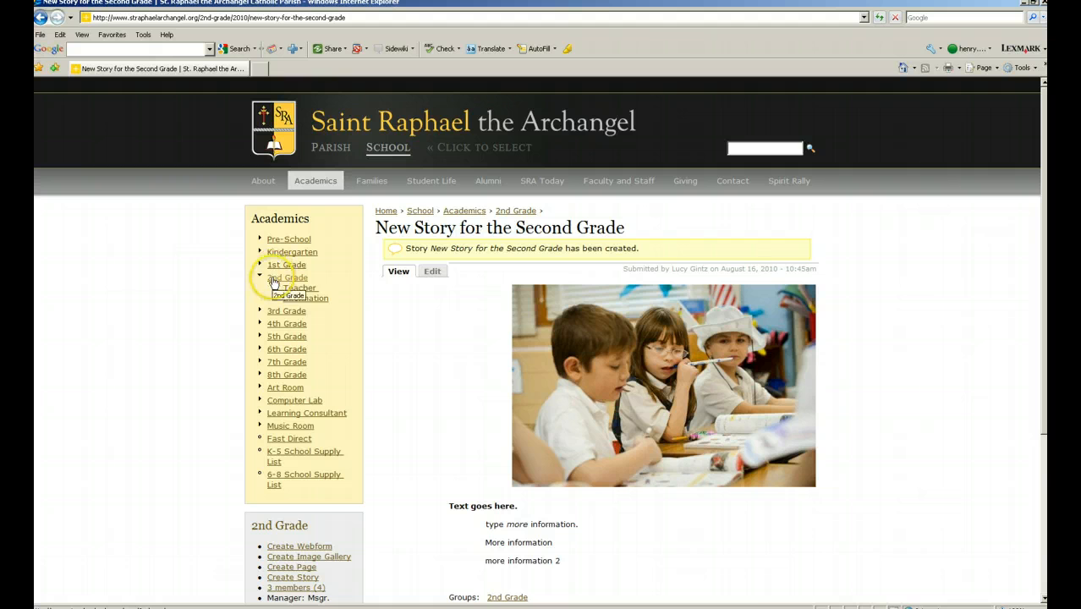
click(273, 280)
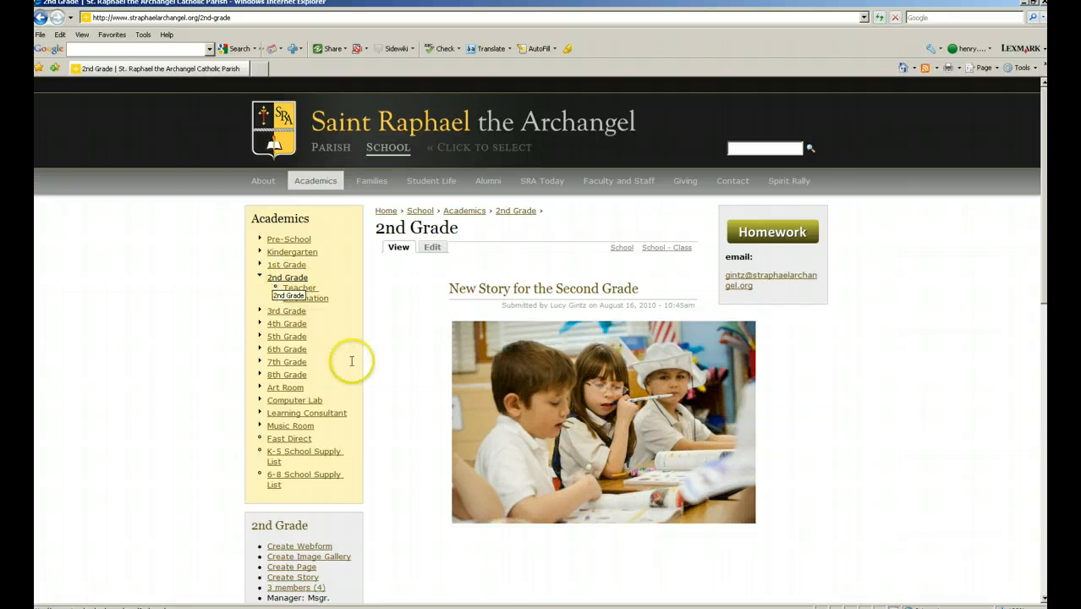
scroll(500, 403, down, 3)
scroll(500, 404, down, 3)
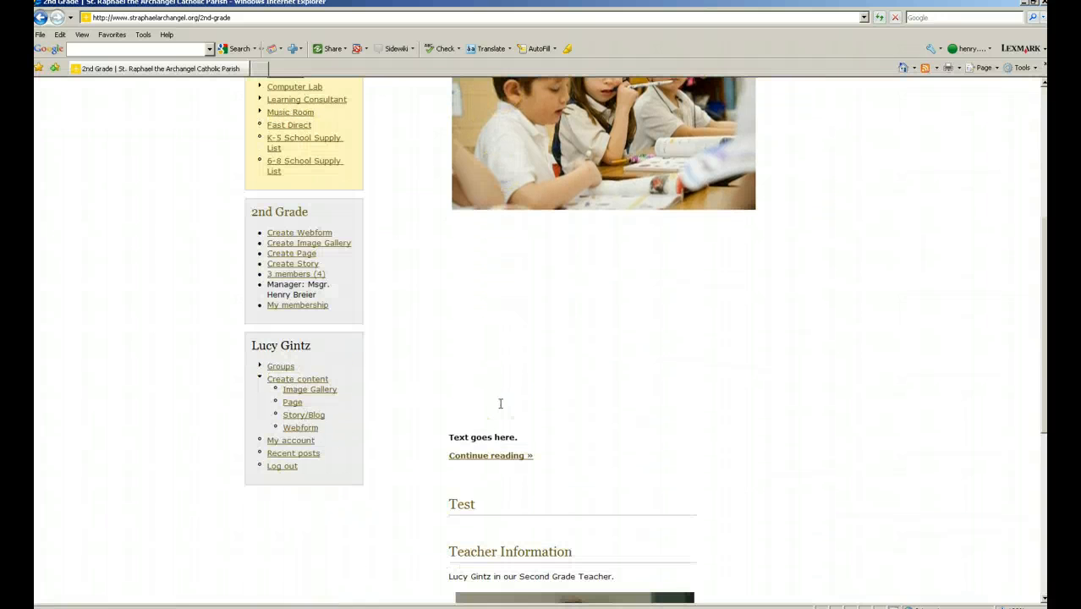
scroll(500, 403, up, 6)
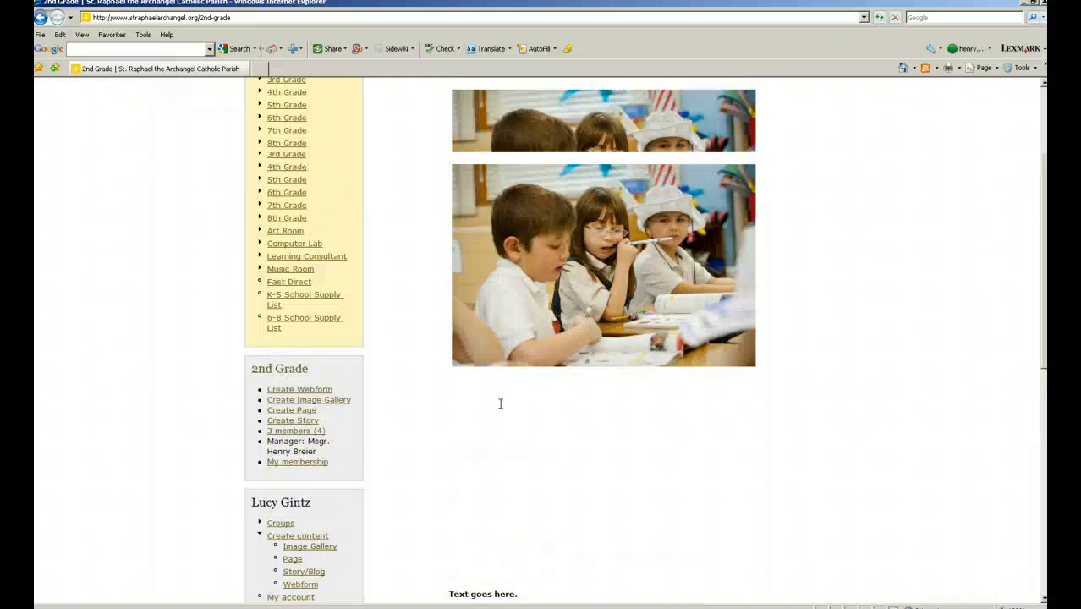
scroll(500, 403, down, 2)
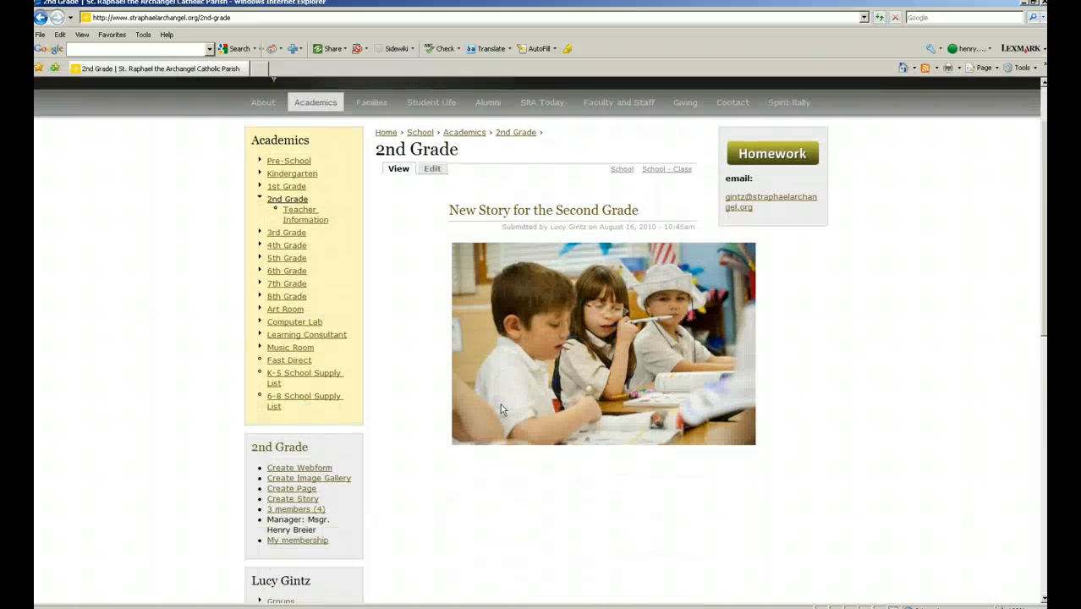
scroll(500, 403, down, 3)
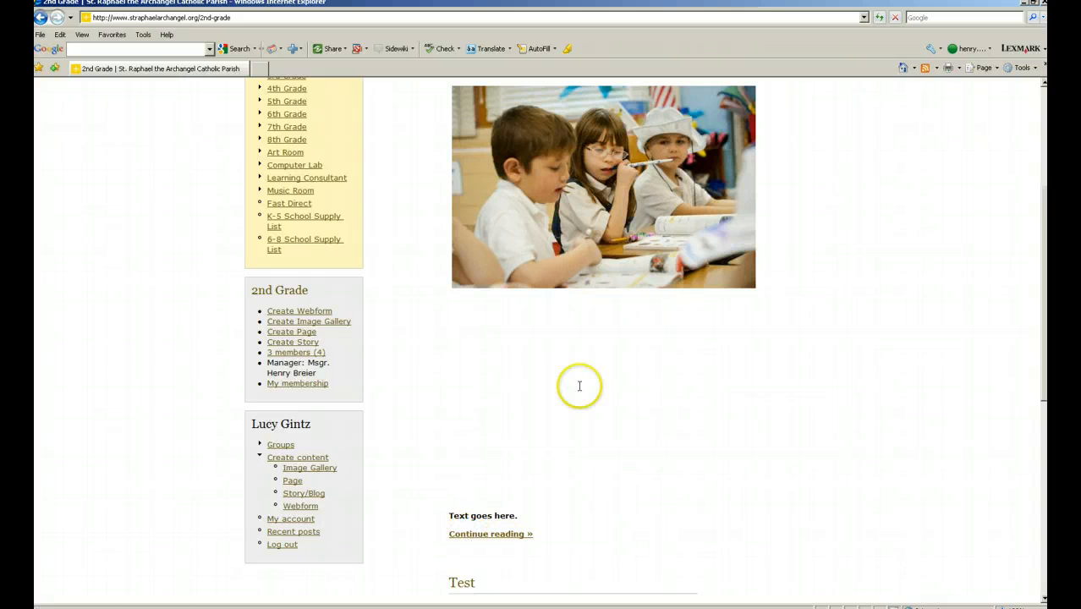
scroll(500, 484, down, 3)
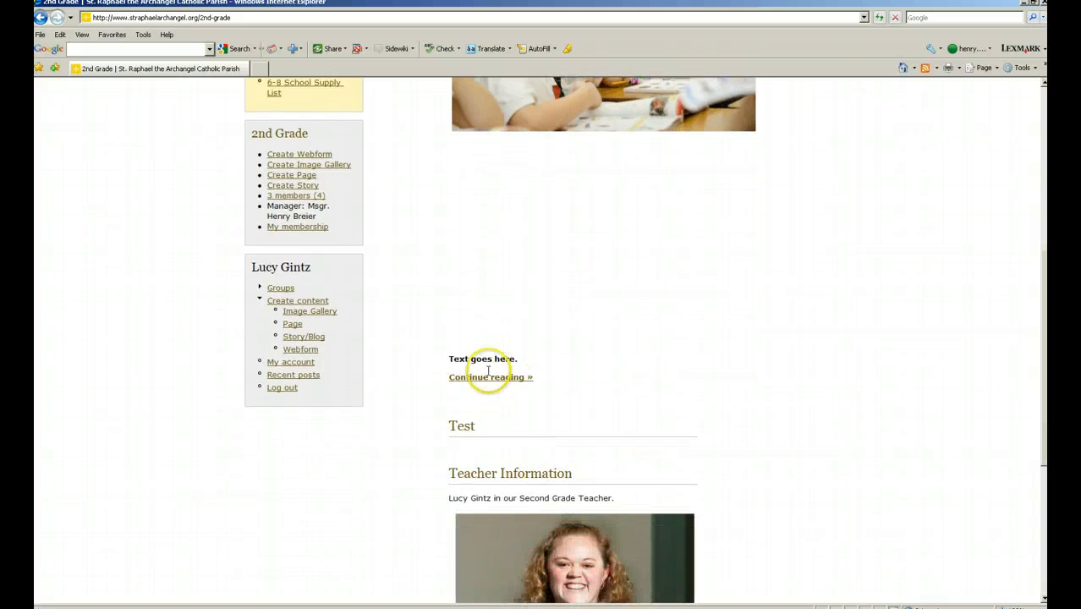
scroll(502, 387, up, 6)
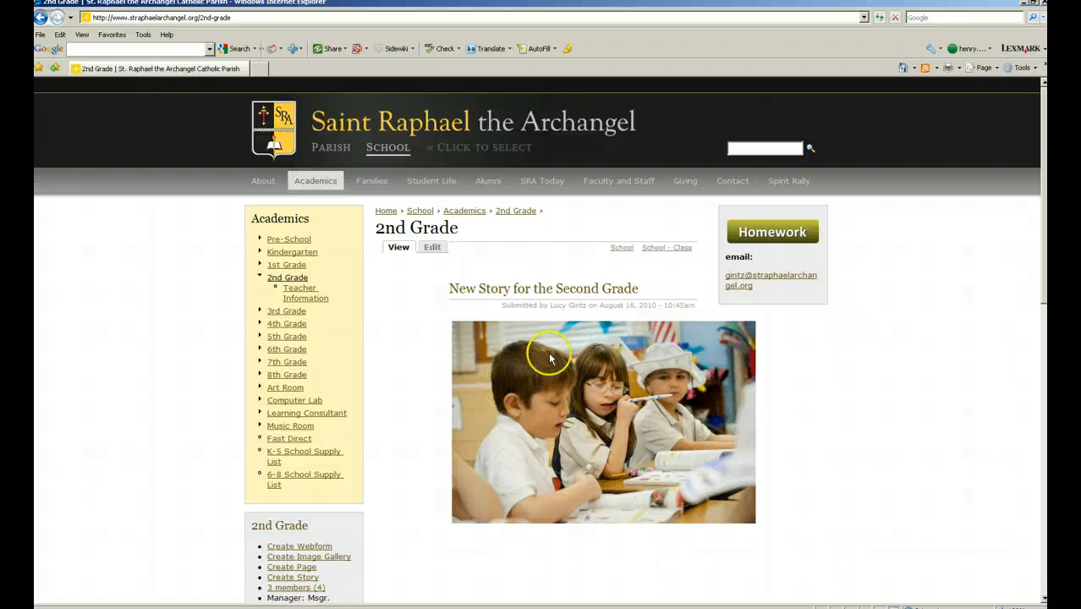
click(538, 291)
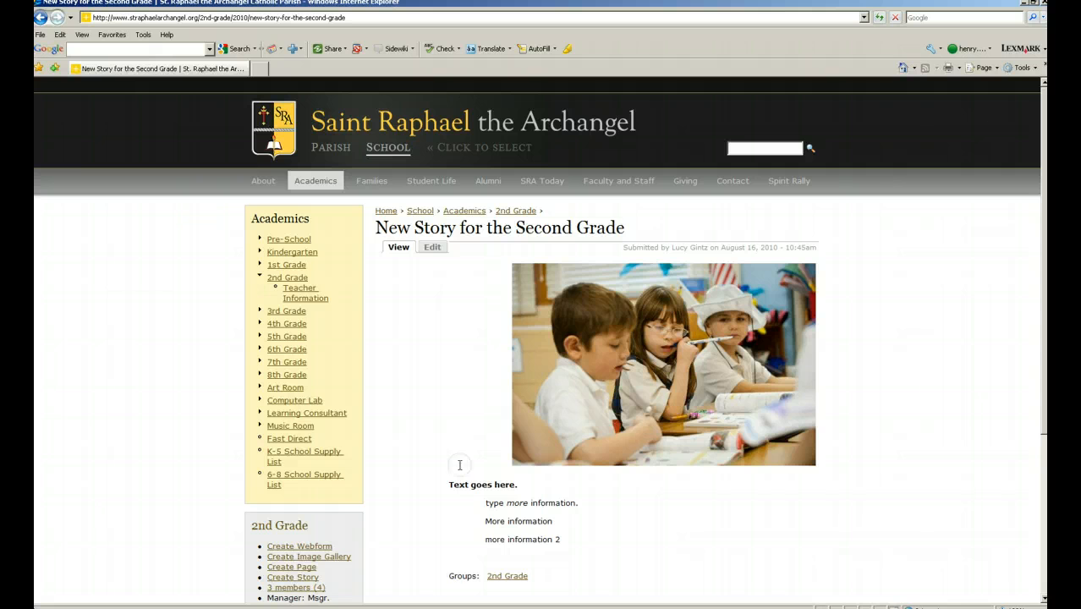
double_click(510, 520)
click(512, 502)
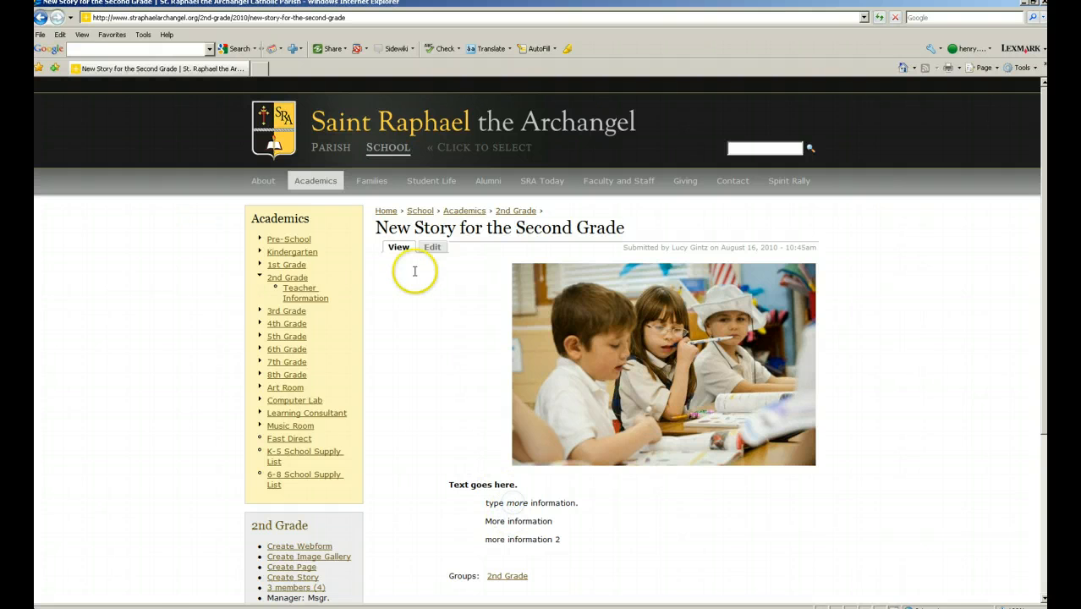
Open the story's edit form and delete the body text lines, keeping only the classroom photo.
click(433, 247)
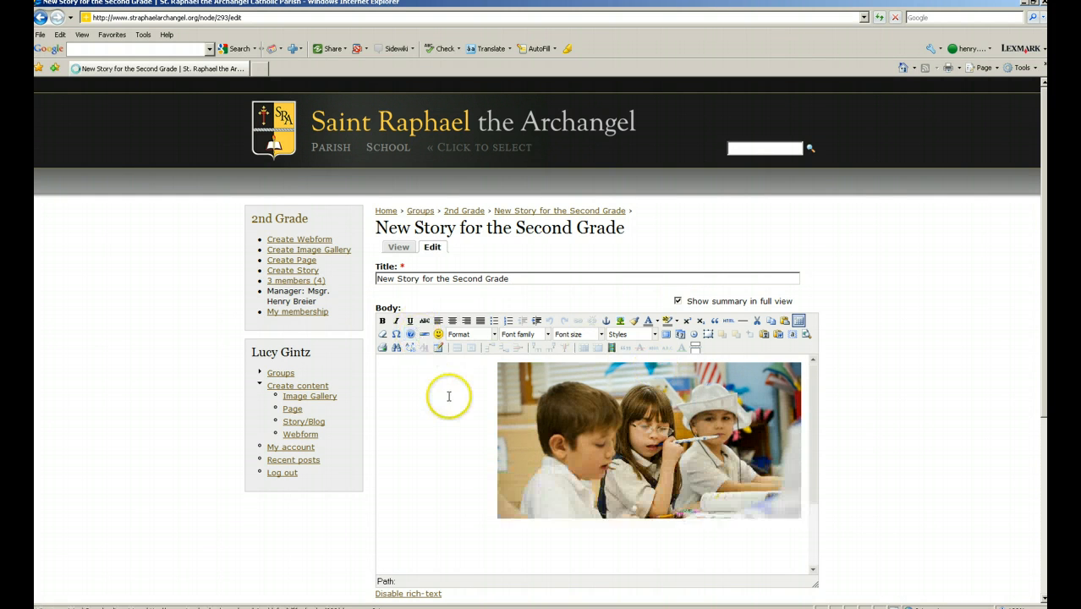
scroll(449, 396, down, 3)
scroll(448, 396, down, 1)
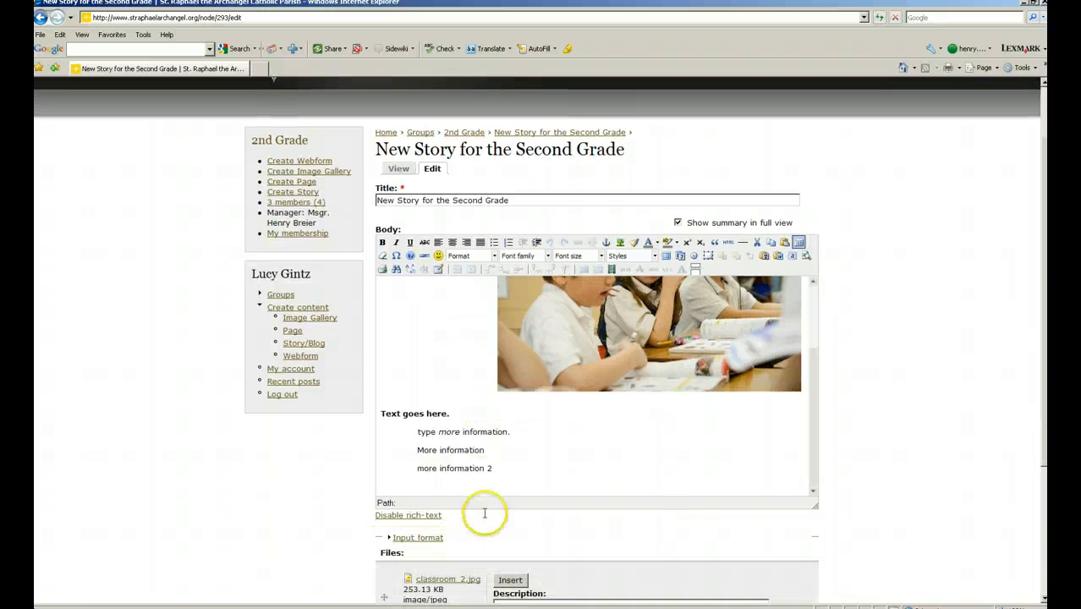
drag(500, 468, 377, 413)
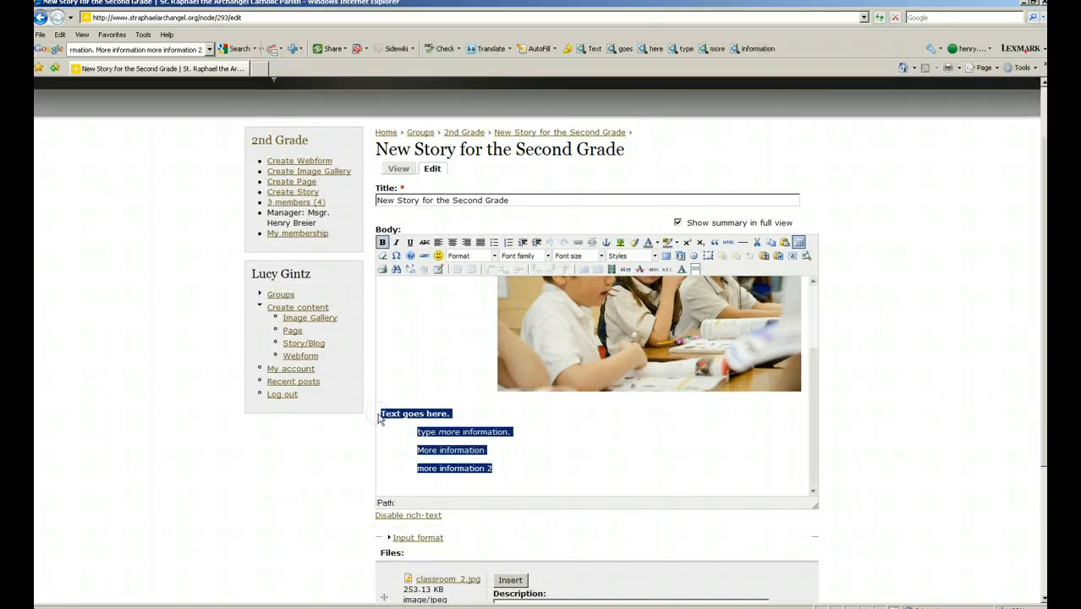
key(Delete)
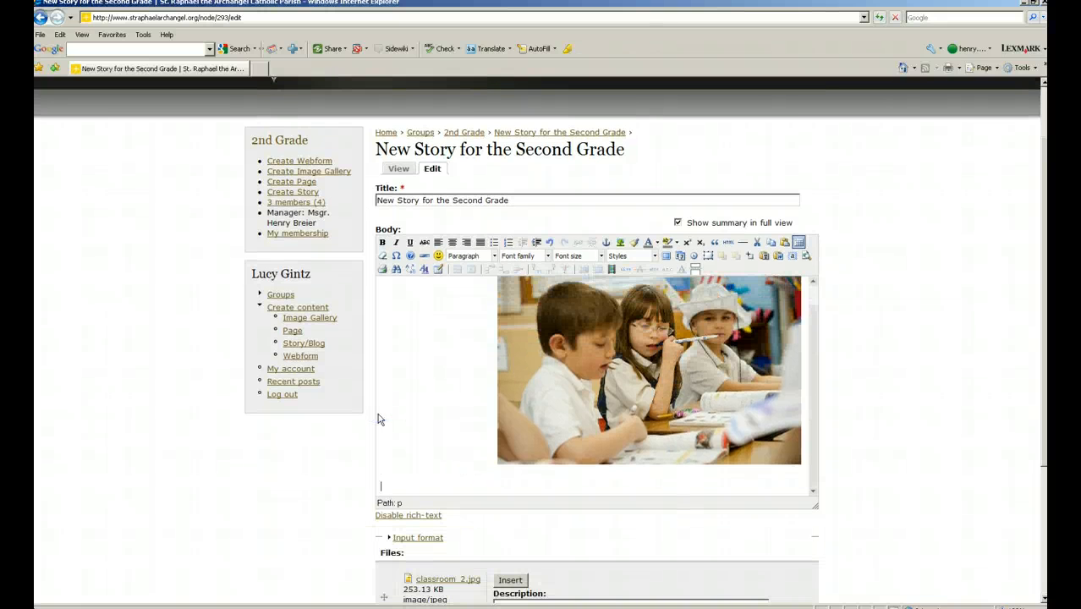
Apply bold formatting to the story body and save the changes.
key(ctrl+b)
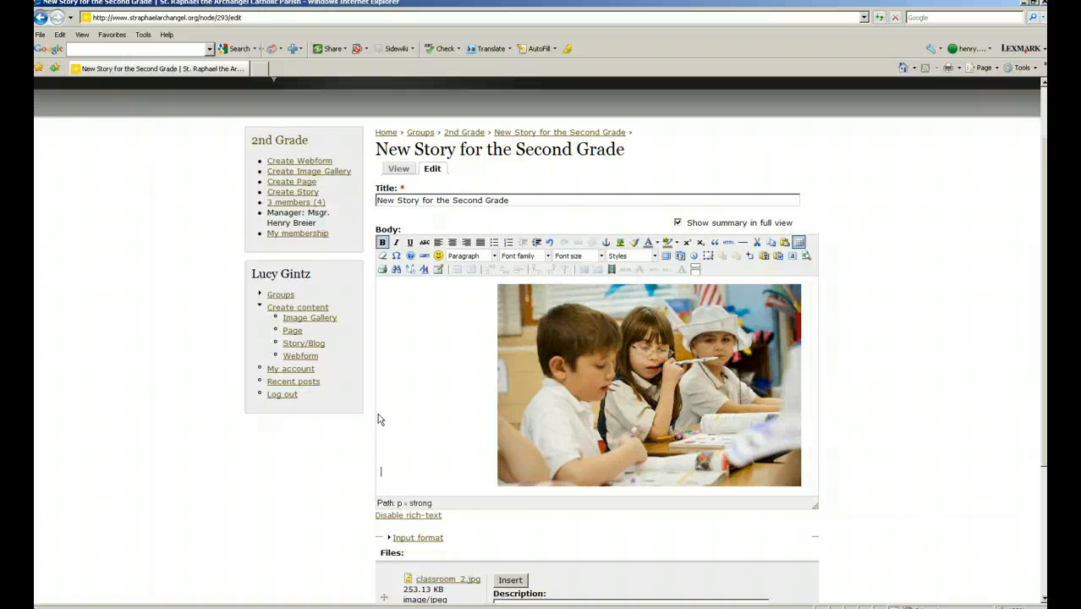
scroll(379, 420, down, 3)
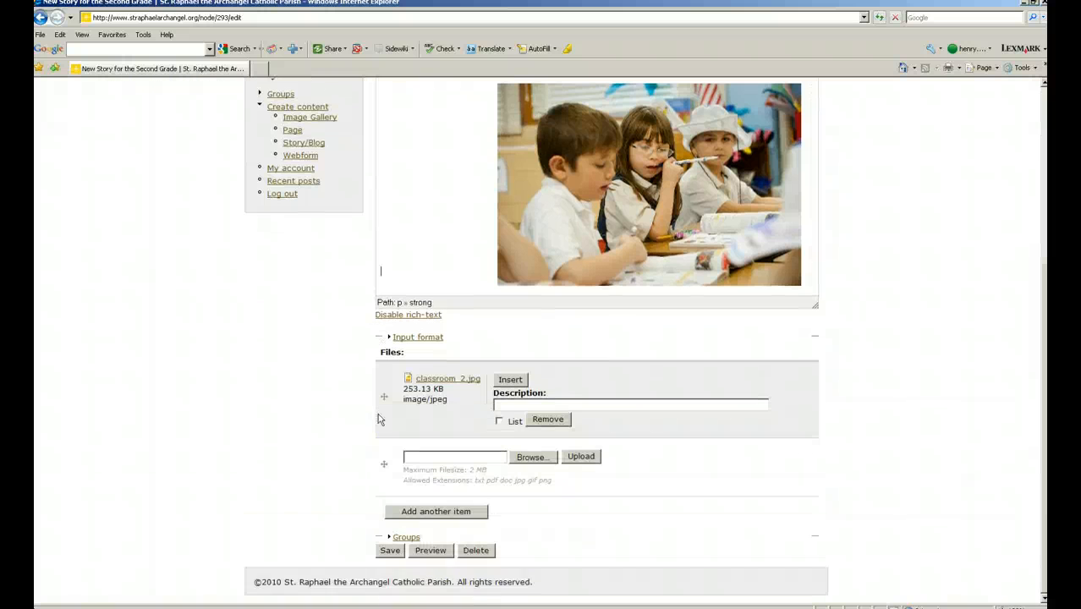
scroll(374, 415, up, 4)
click(424, 246)
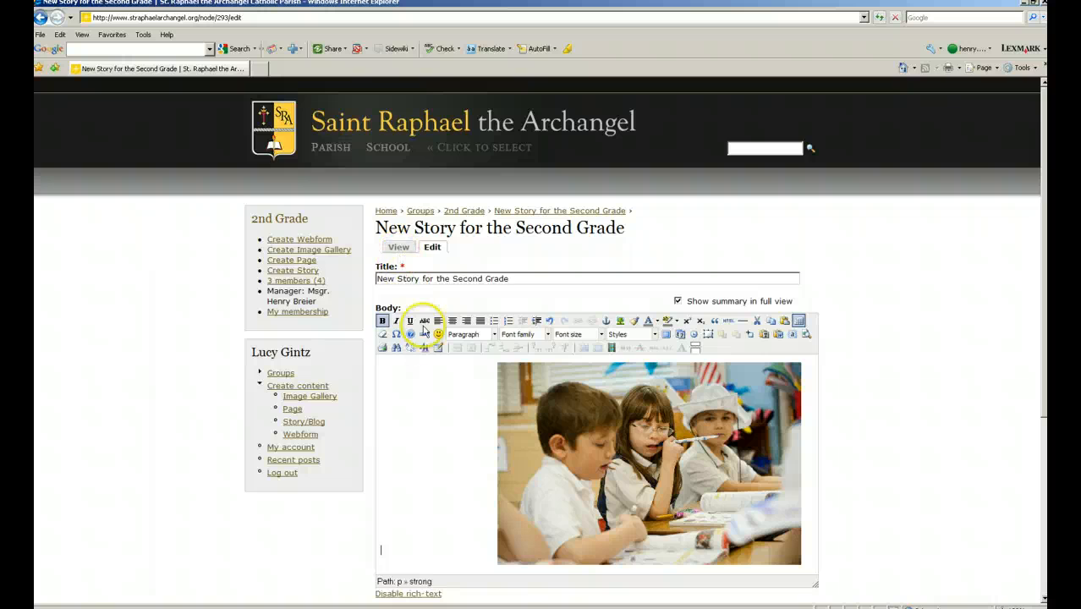
scroll(420, 345, down, 3)
click(392, 550)
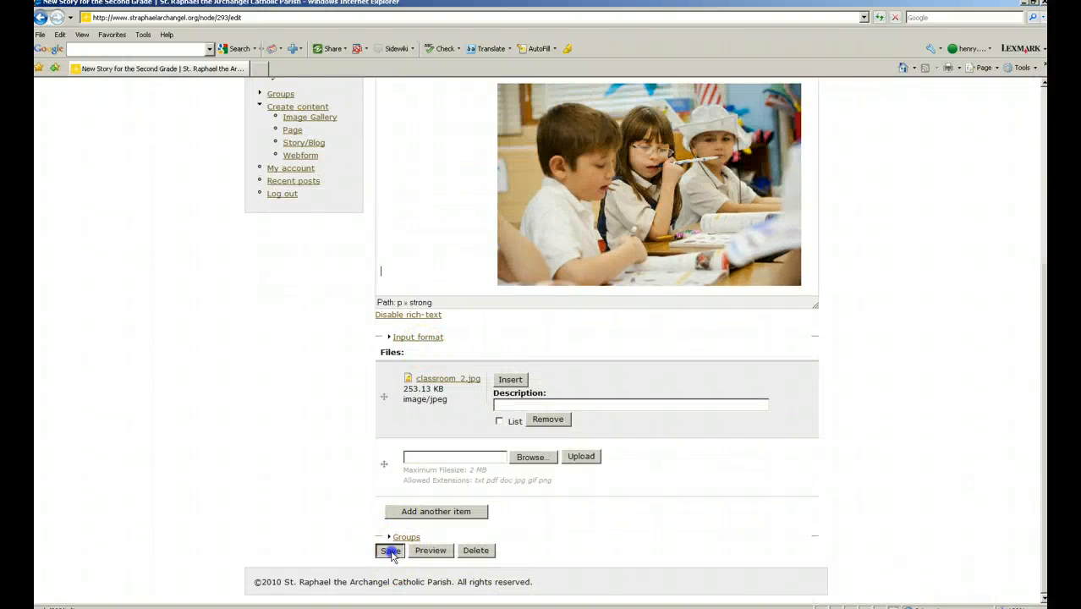
Go to the 2nd Grade group page and open New Story for the Second Grade.
scroll(452, 495, up, 4)
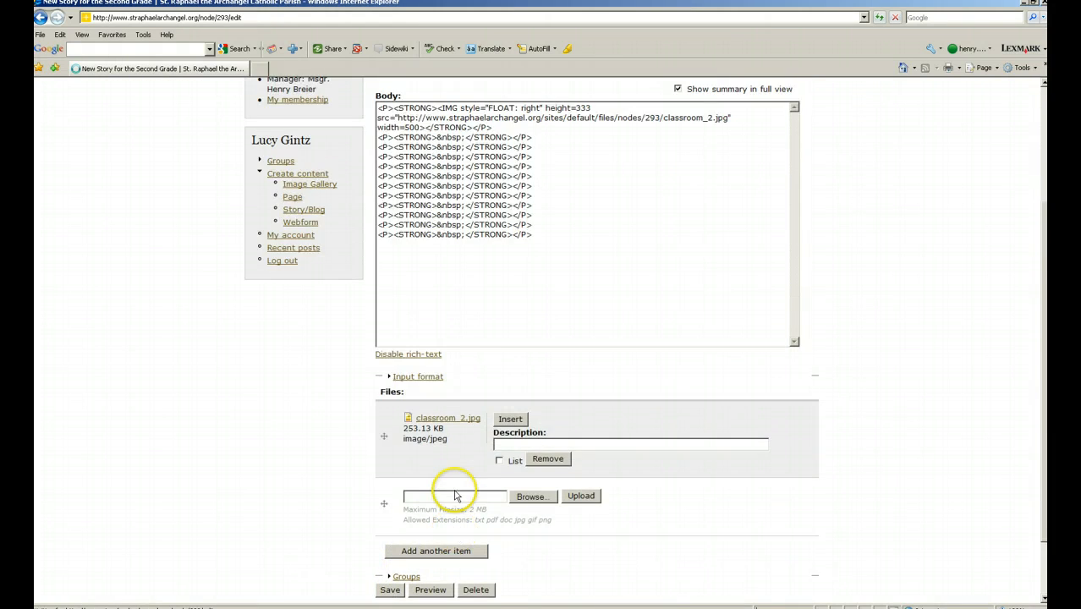
scroll(454, 490, down, 3)
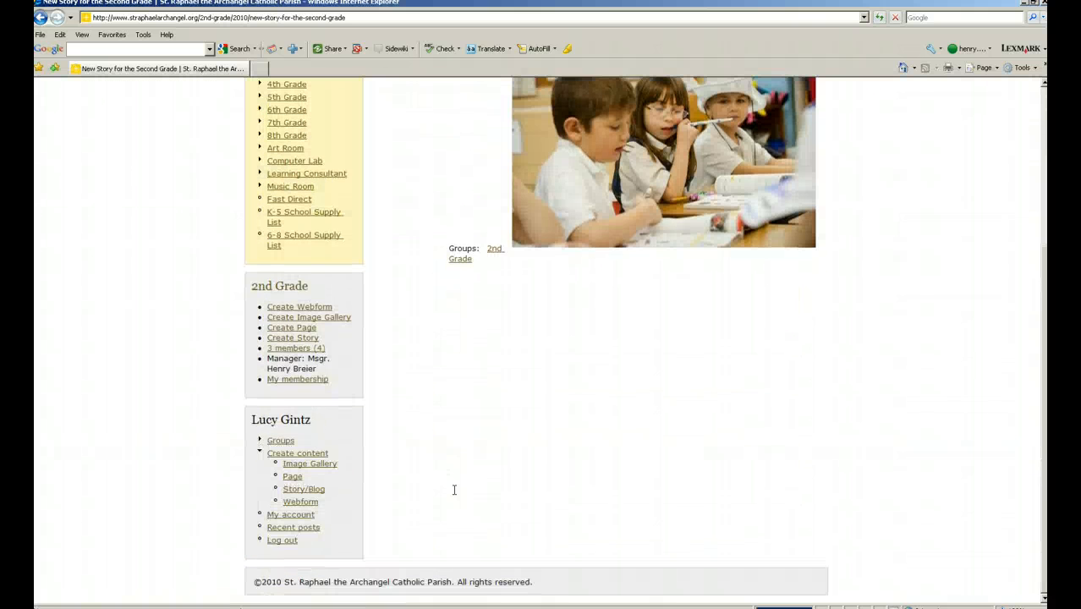
scroll(455, 490, up, 2)
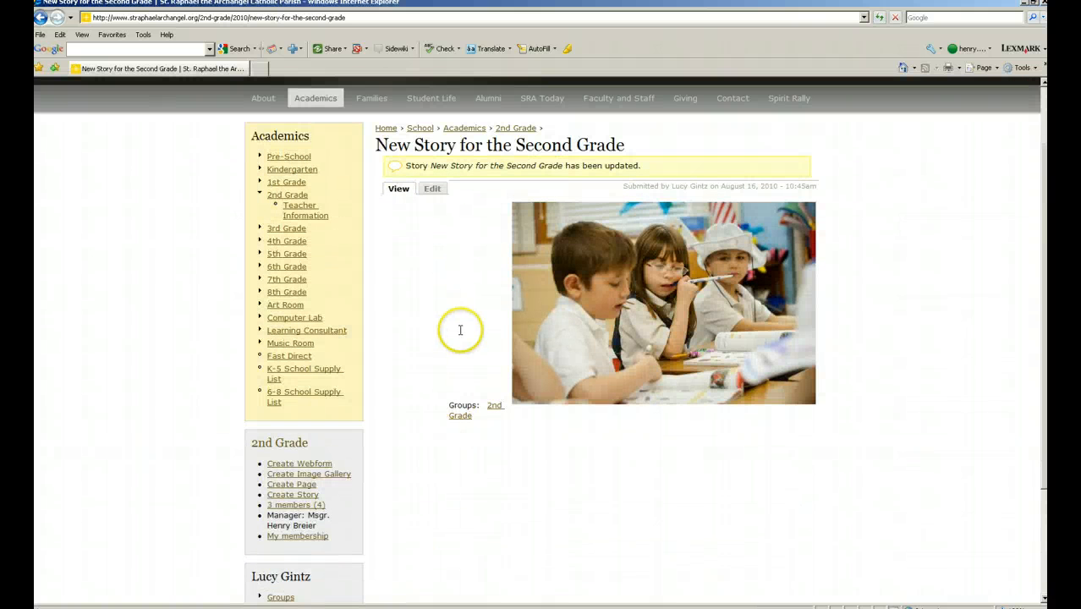
click(288, 194)
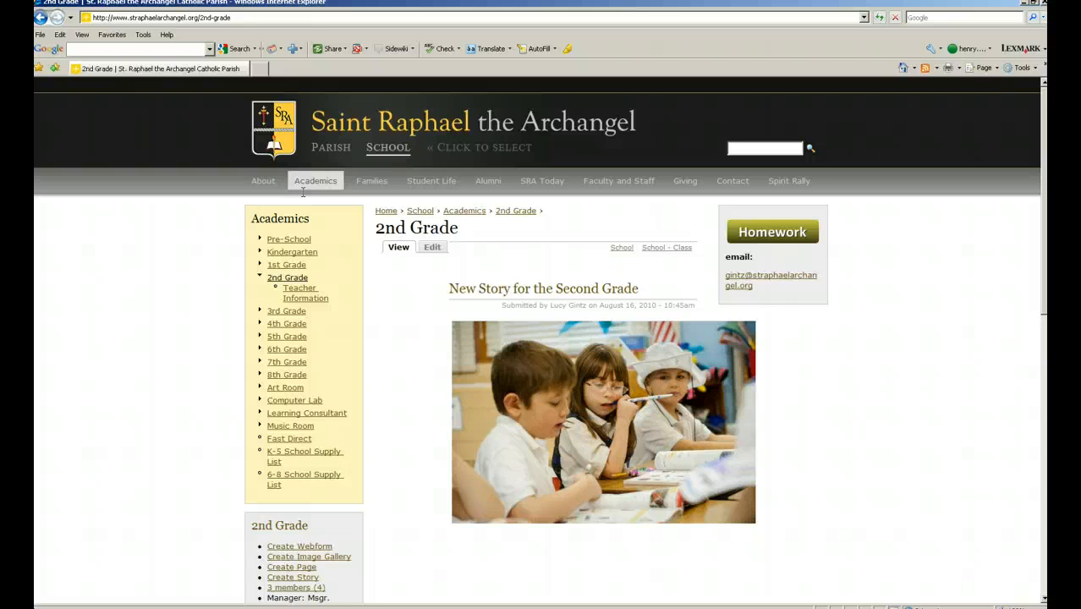
click(501, 289)
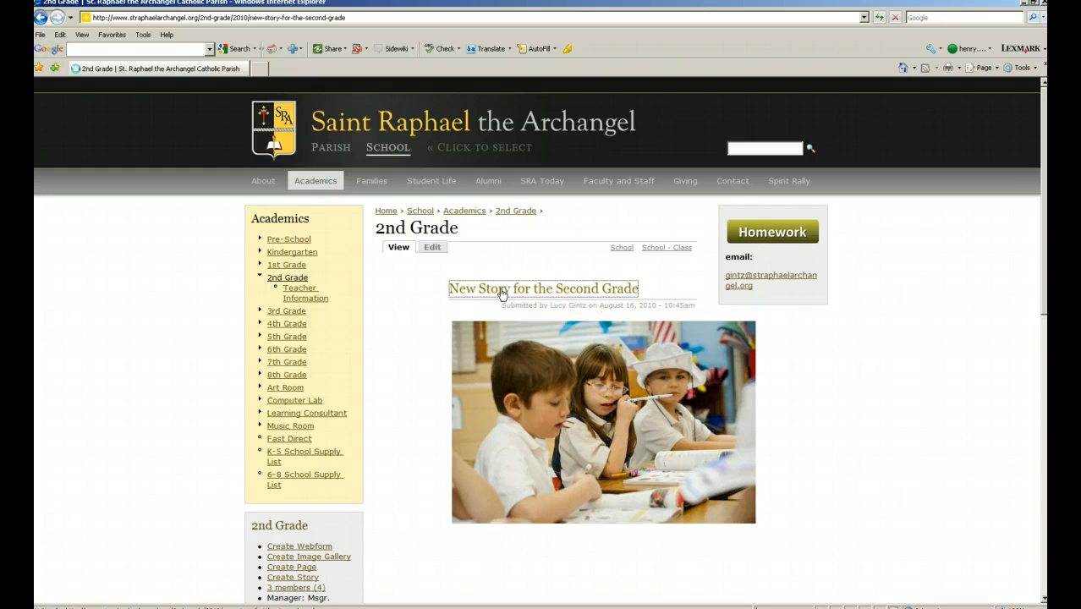
Reopen the story's edit form and start deleting it.
scroll(494, 299, down, 2)
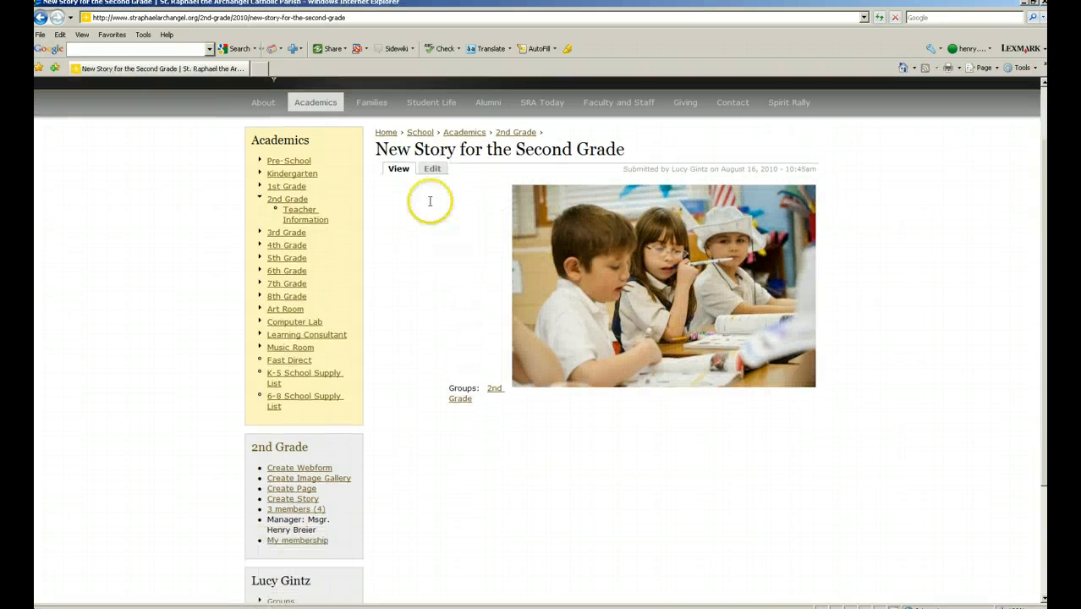
click(430, 168)
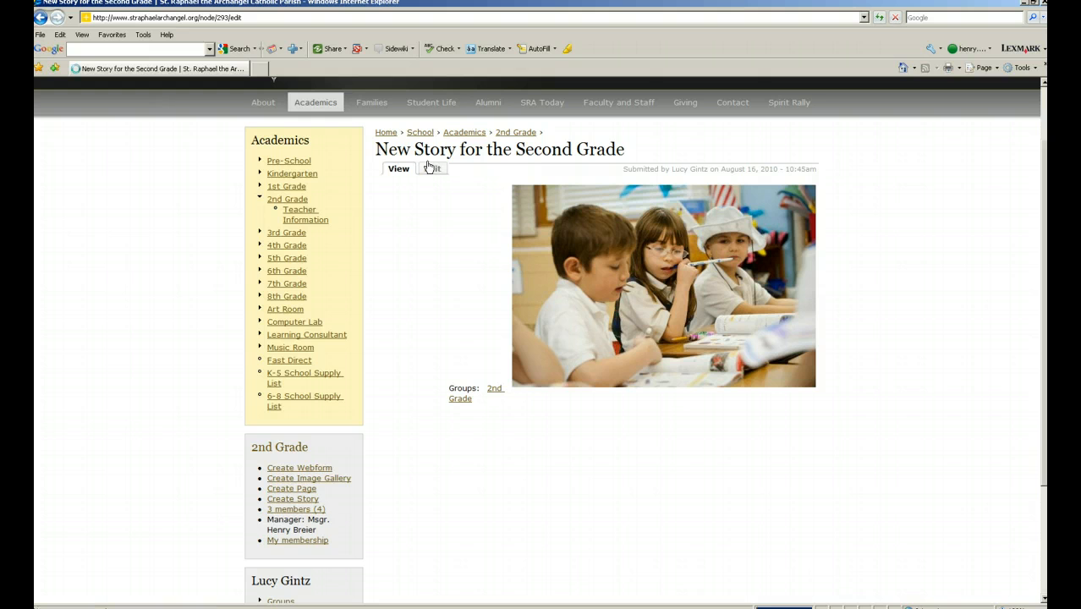
scroll(403, 385, down, 5)
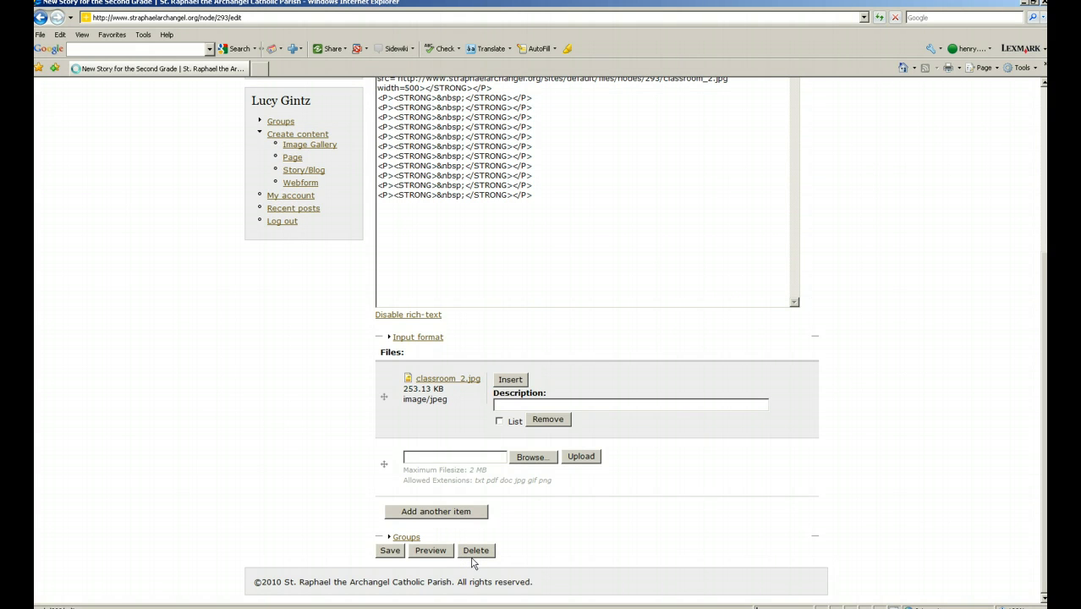
click(474, 554)
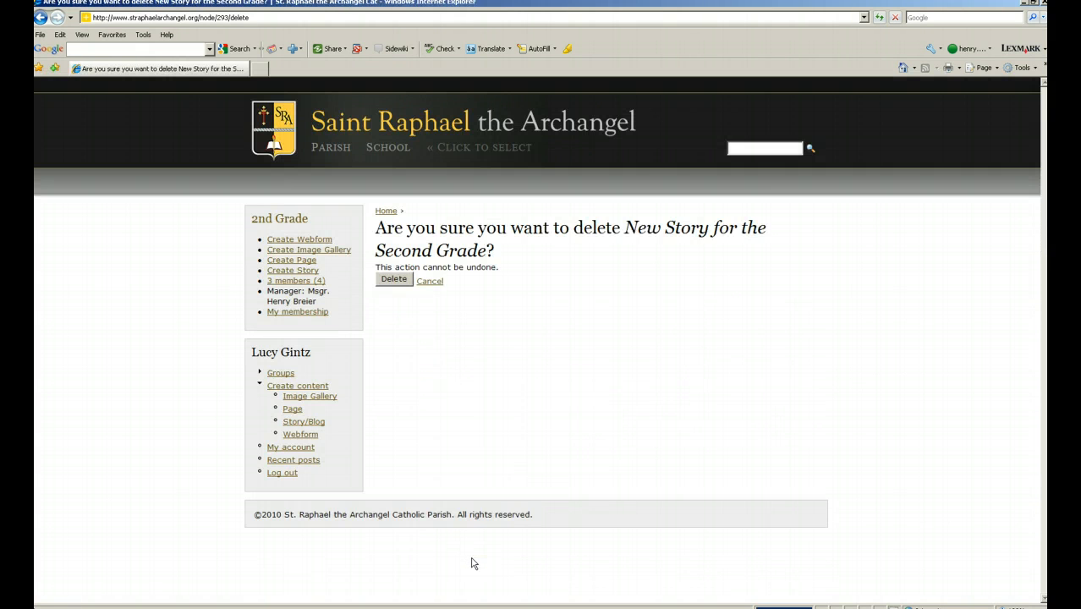
Confirm deleting the story and review the 2nd Grade page listing Test and Teacher Information.
click(395, 280)
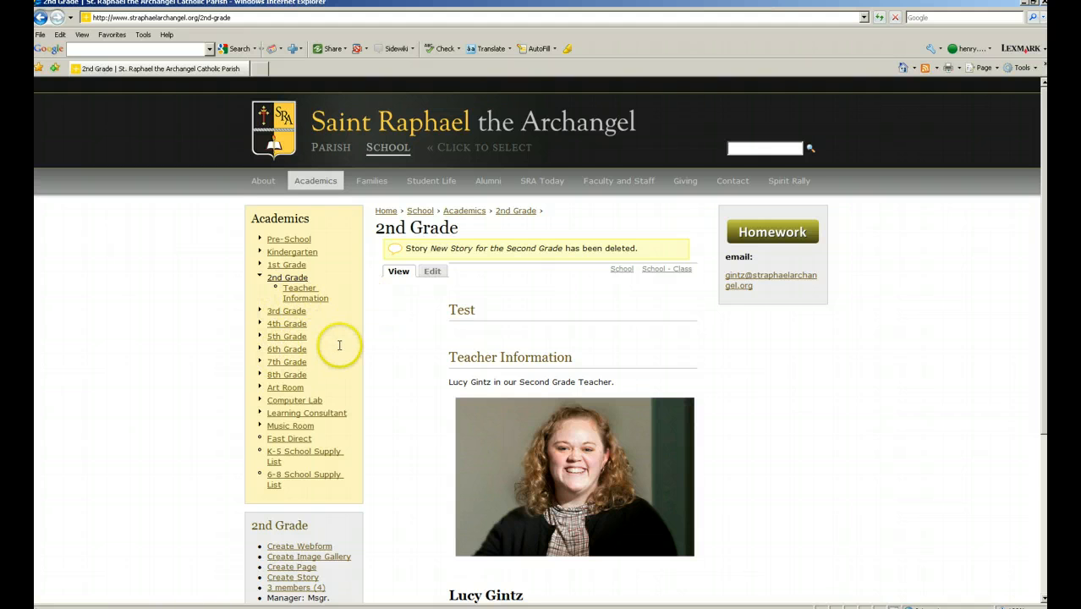
scroll(339, 345, down, 3)
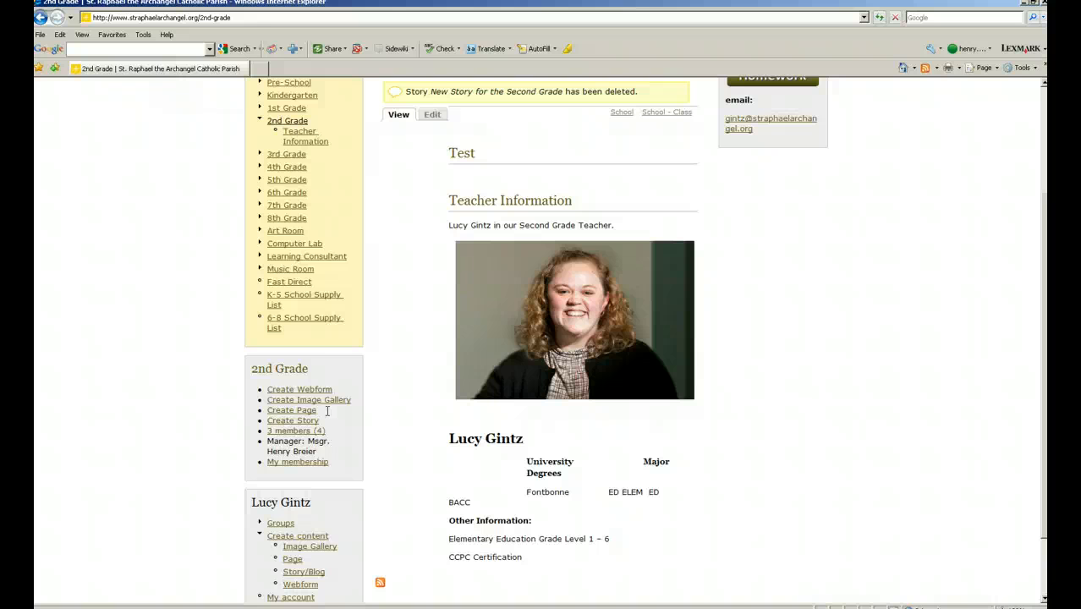
scroll(339, 409, down, 2)
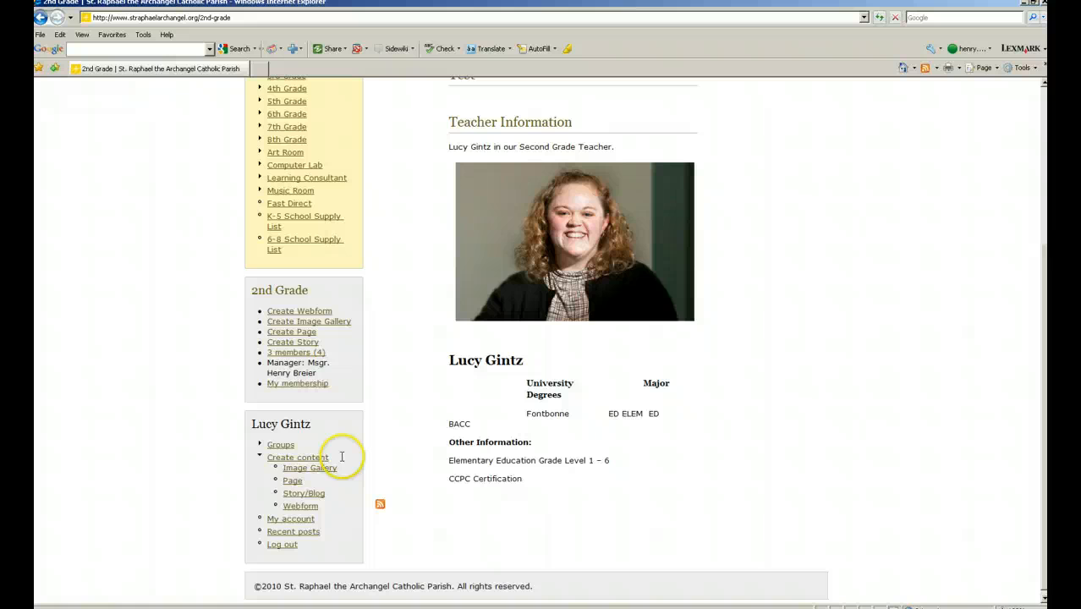
scroll(410, 346, up, 4)
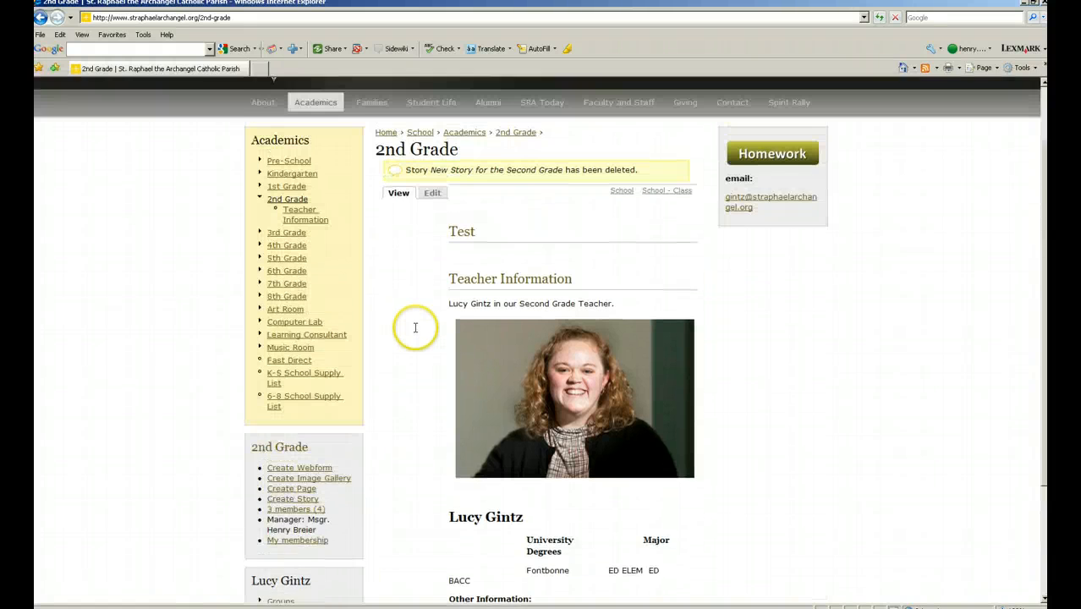
scroll(416, 327, down, 4)
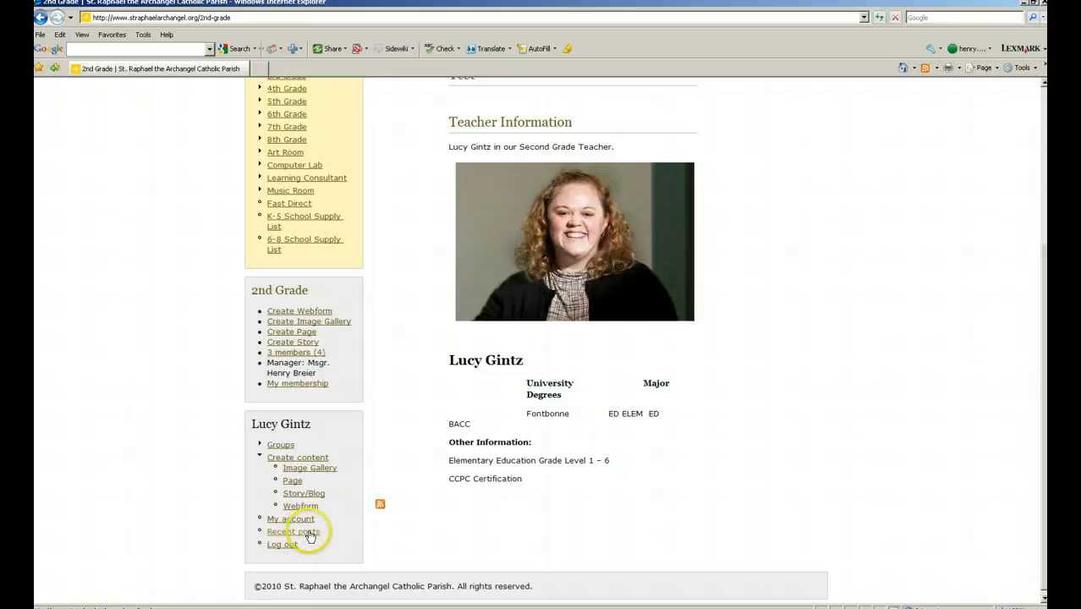
Open the Test page from the My recent posts list.
click(309, 534)
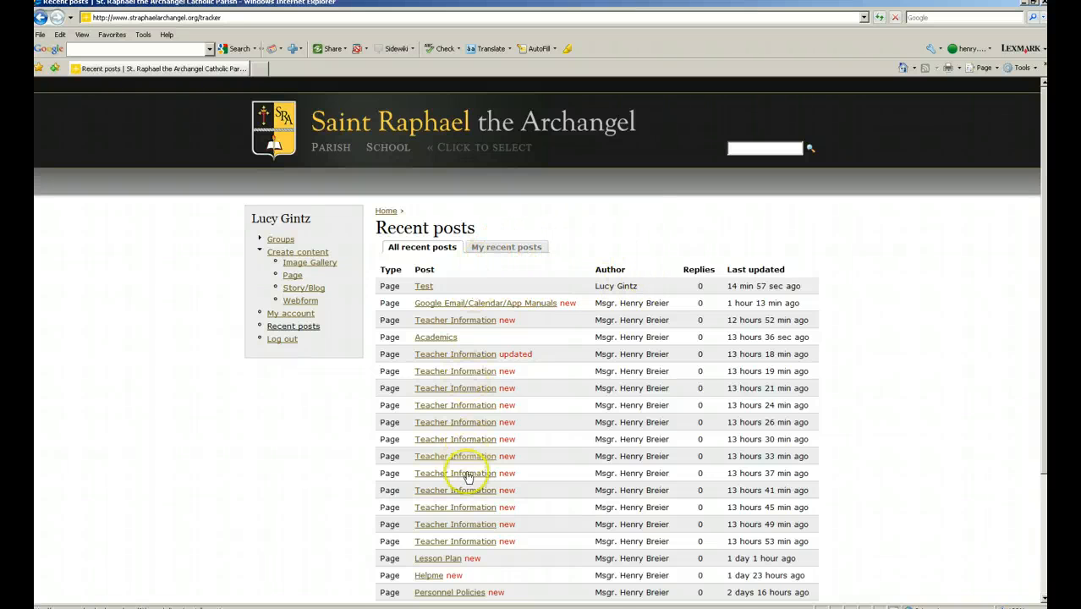
click(522, 248)
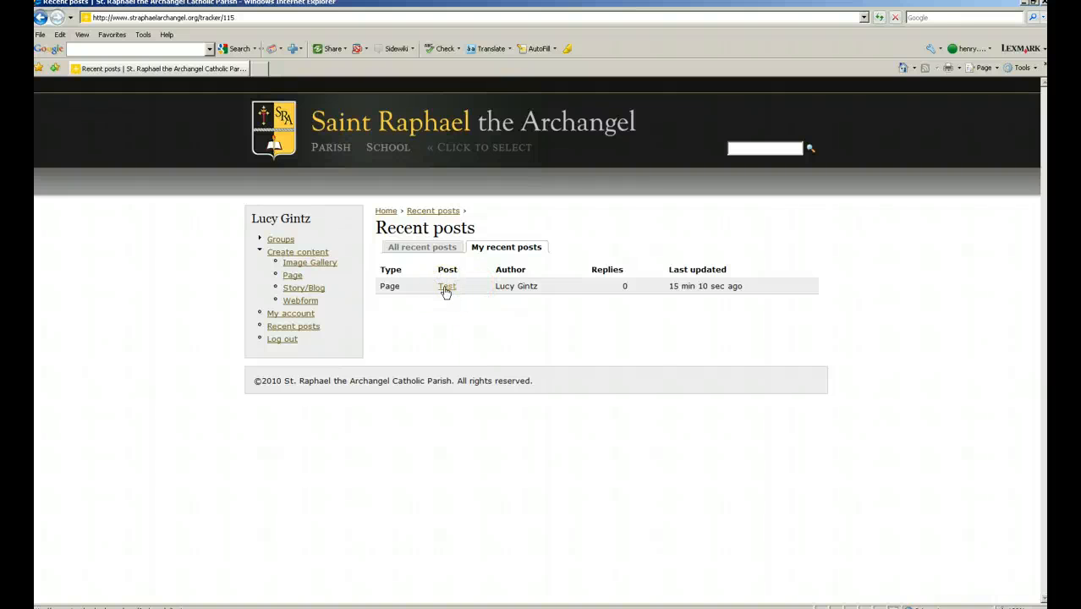
click(446, 288)
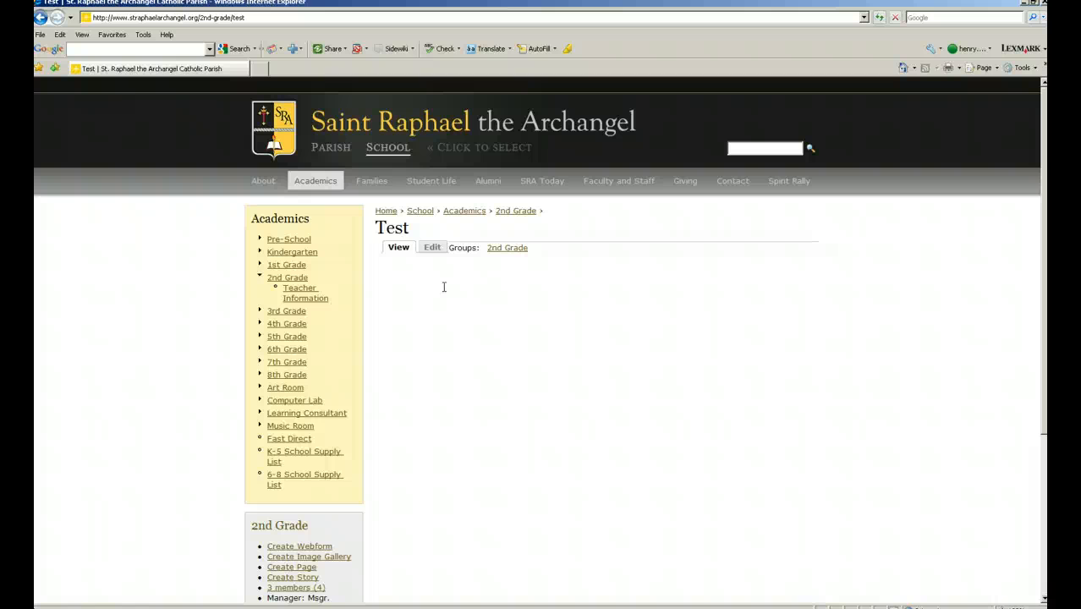
Delete the Test page from its edit form and confirm the deletion.
click(435, 248)
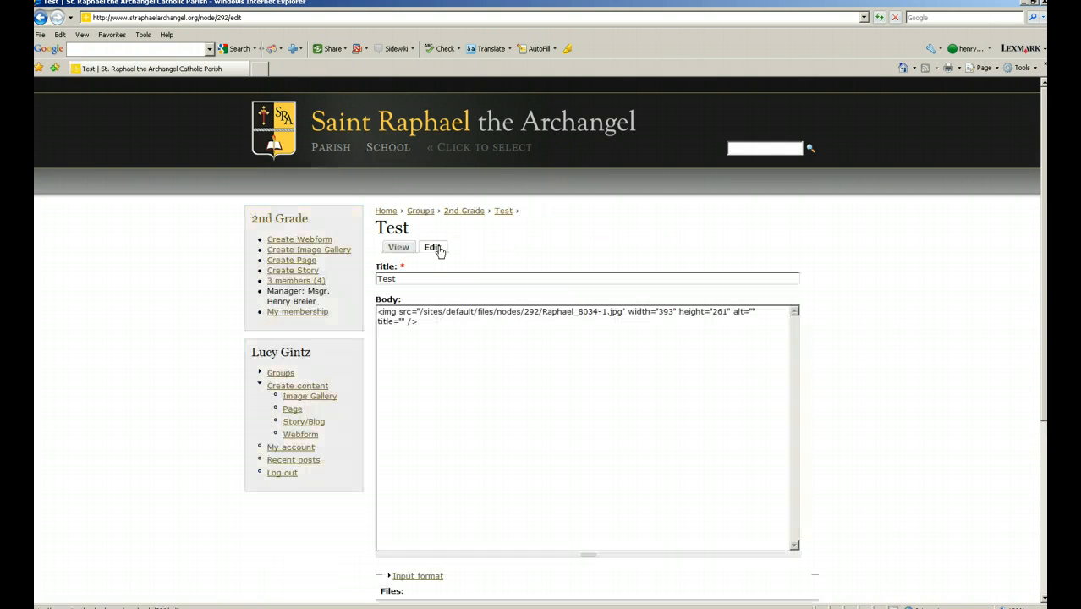
scroll(442, 249, down, 4)
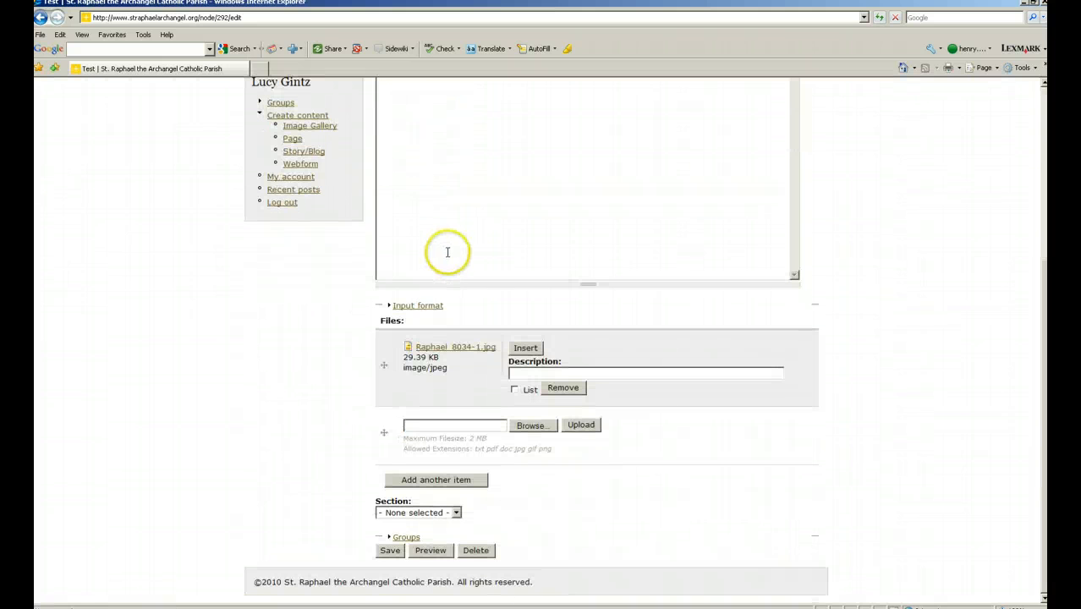
click(475, 550)
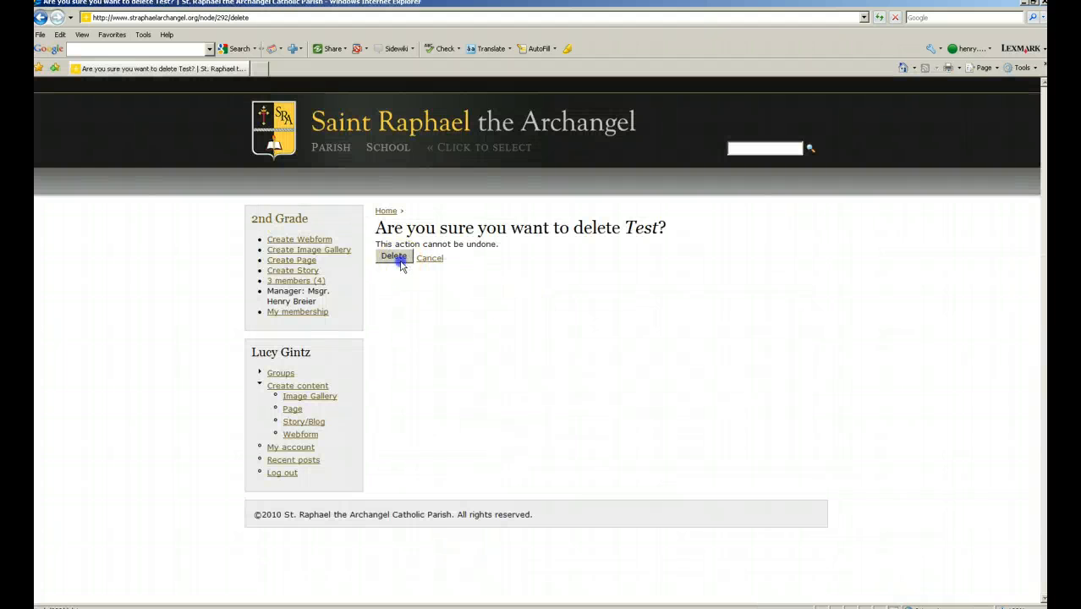
click(400, 259)
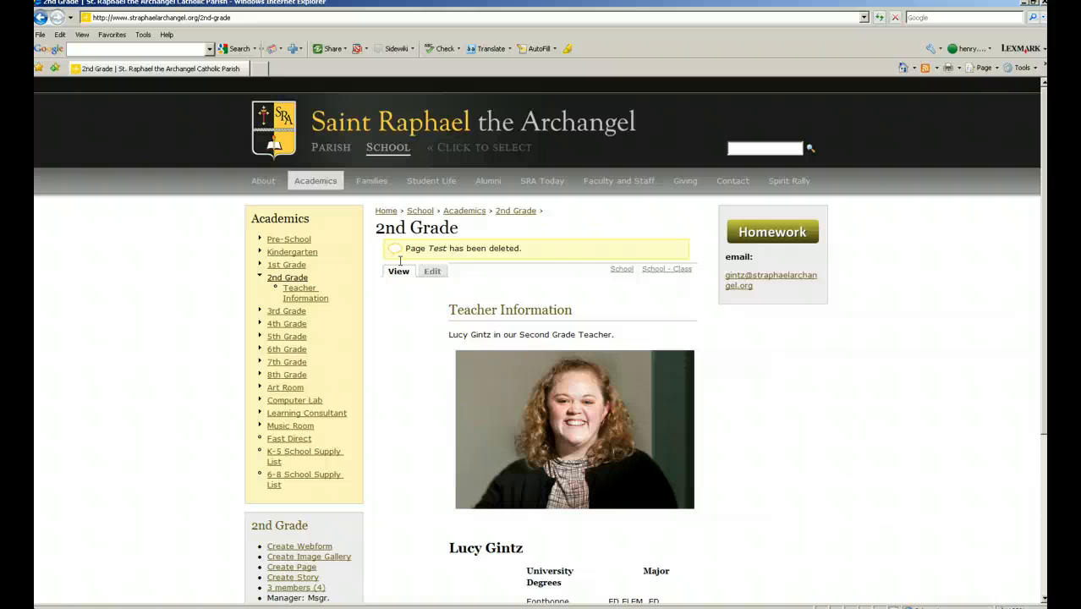
click(480, 292)
click(457, 303)
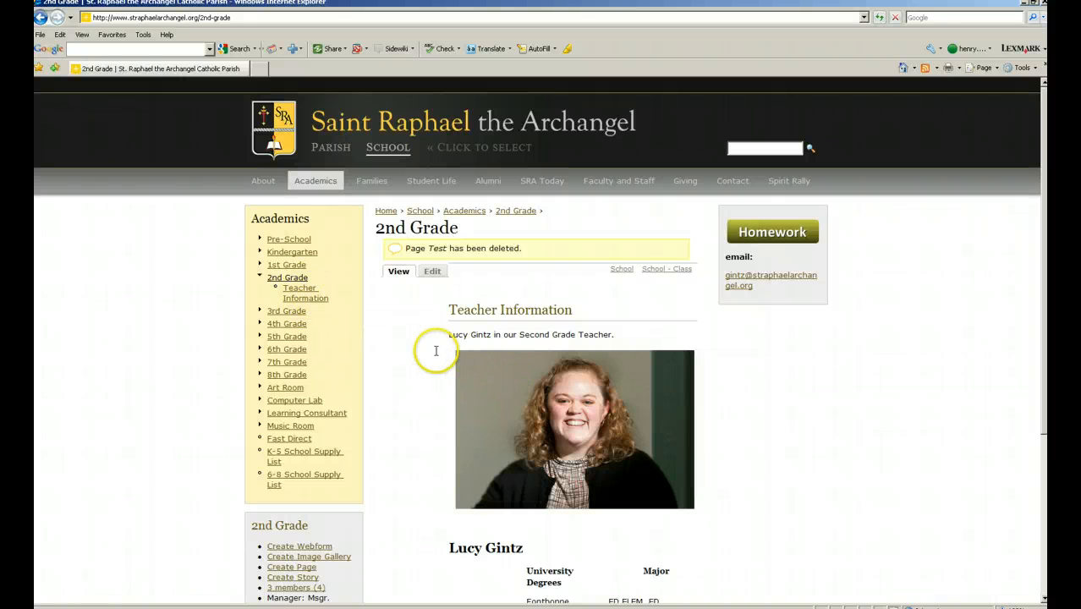
scroll(405, 360, down, 3)
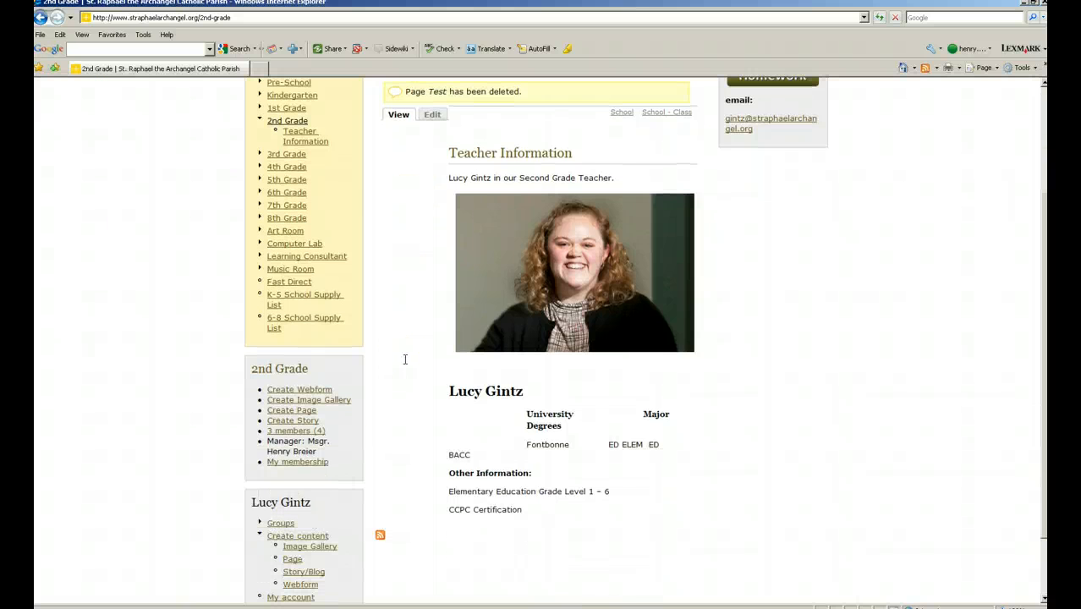